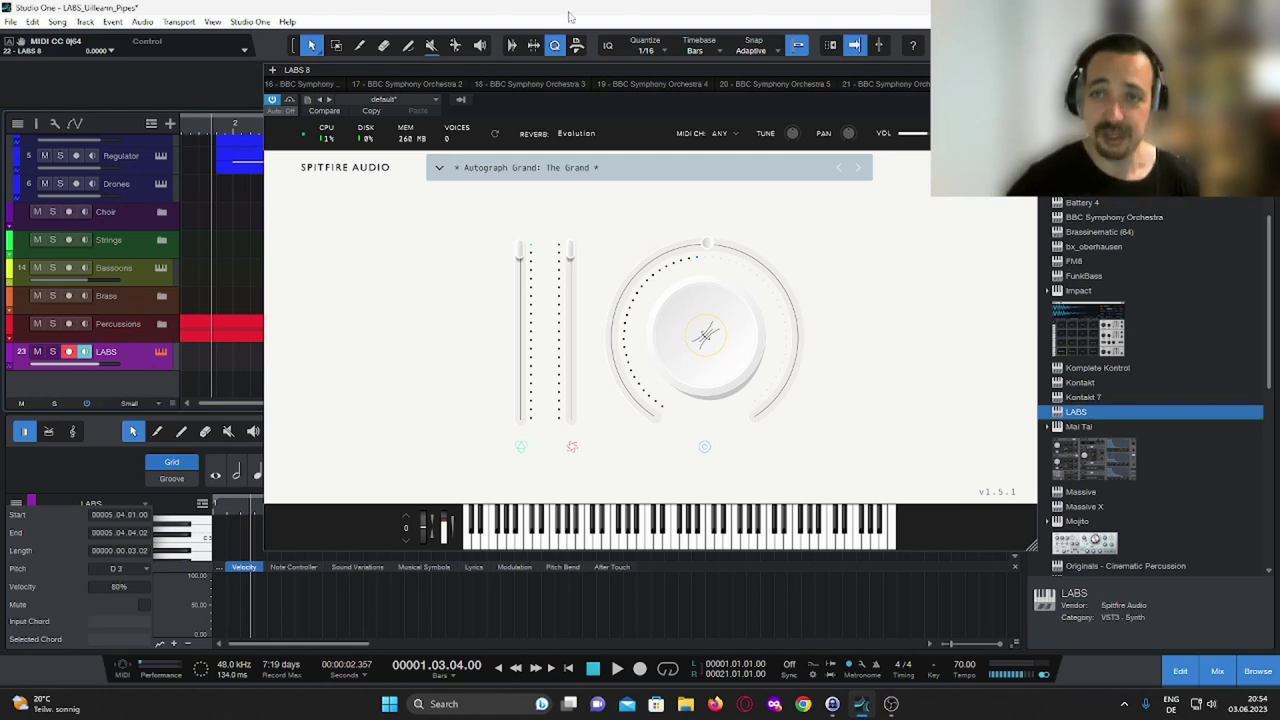
Step: Close the LABS instrument window to work with the track arrangement
left_click(1012, 69)
scroll(241, 280, "up", 2)
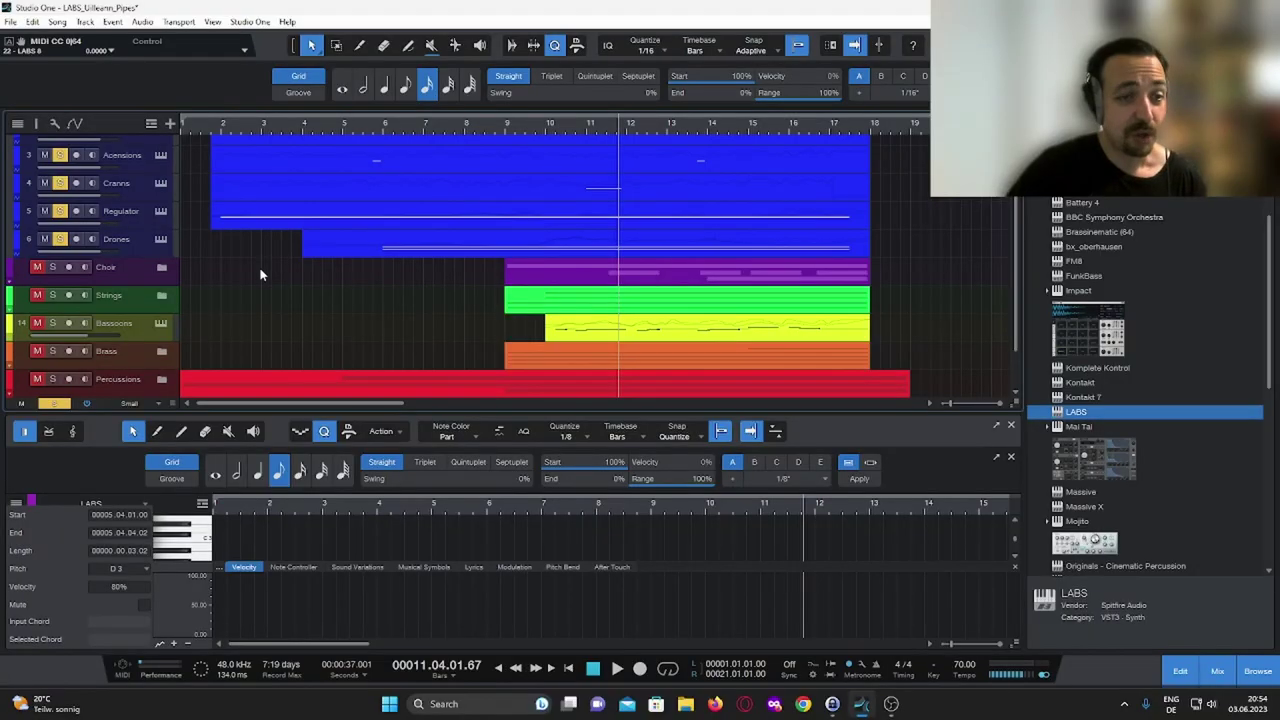
scroll(260, 275, "down", 2)
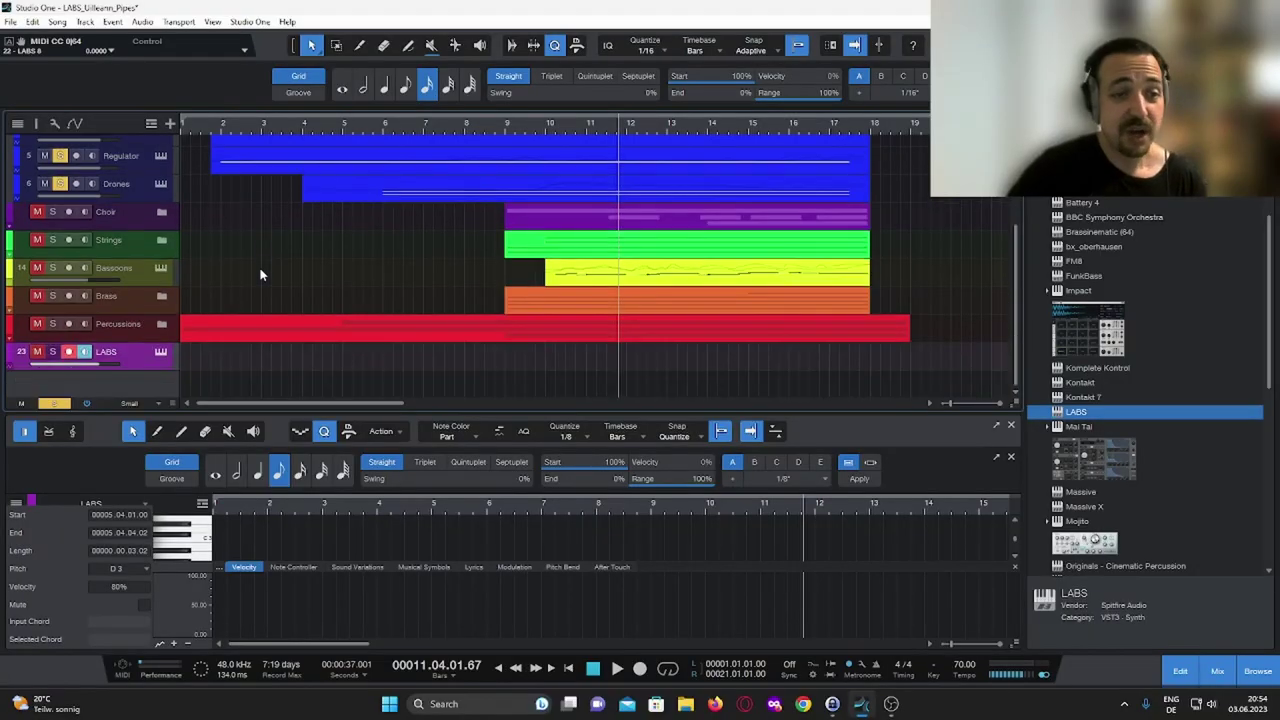
Step: Expand the Percussions folder, solo it and set the playhead at bar 1, beat 4
left_click(161, 326)
scroll(492, 290, "down", 2)
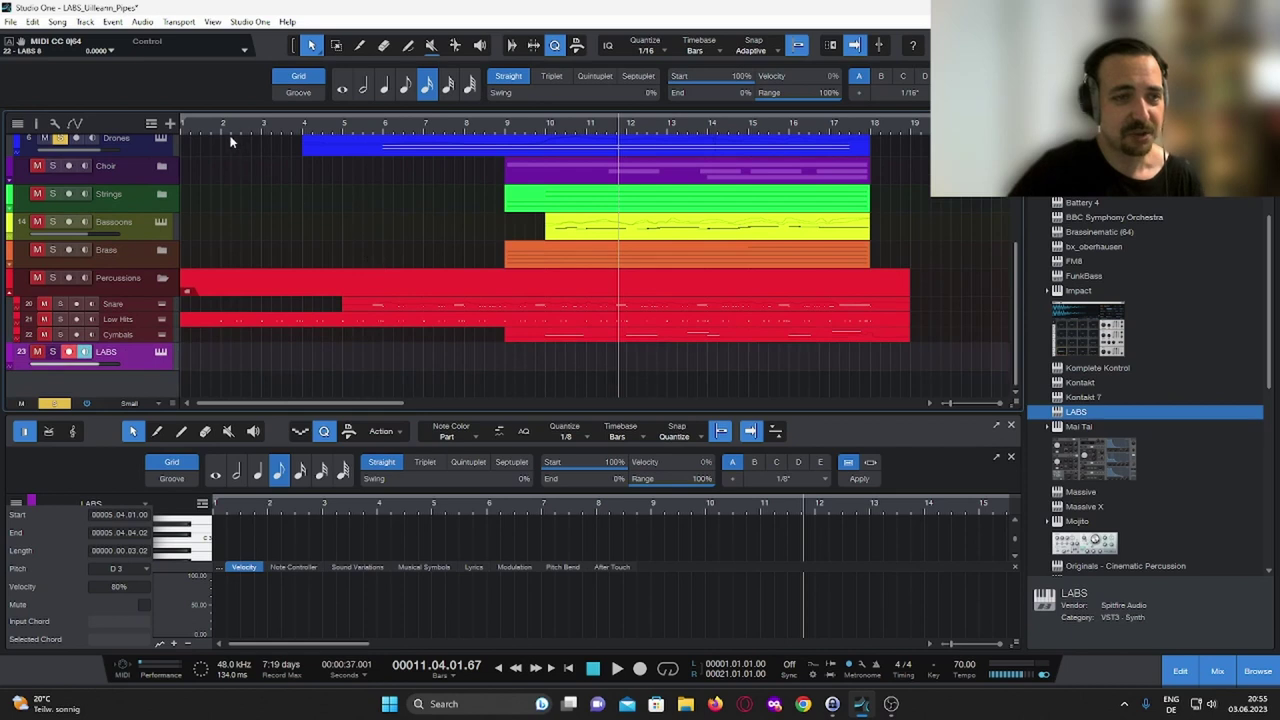
left_click(213, 125)
left_click(52, 278)
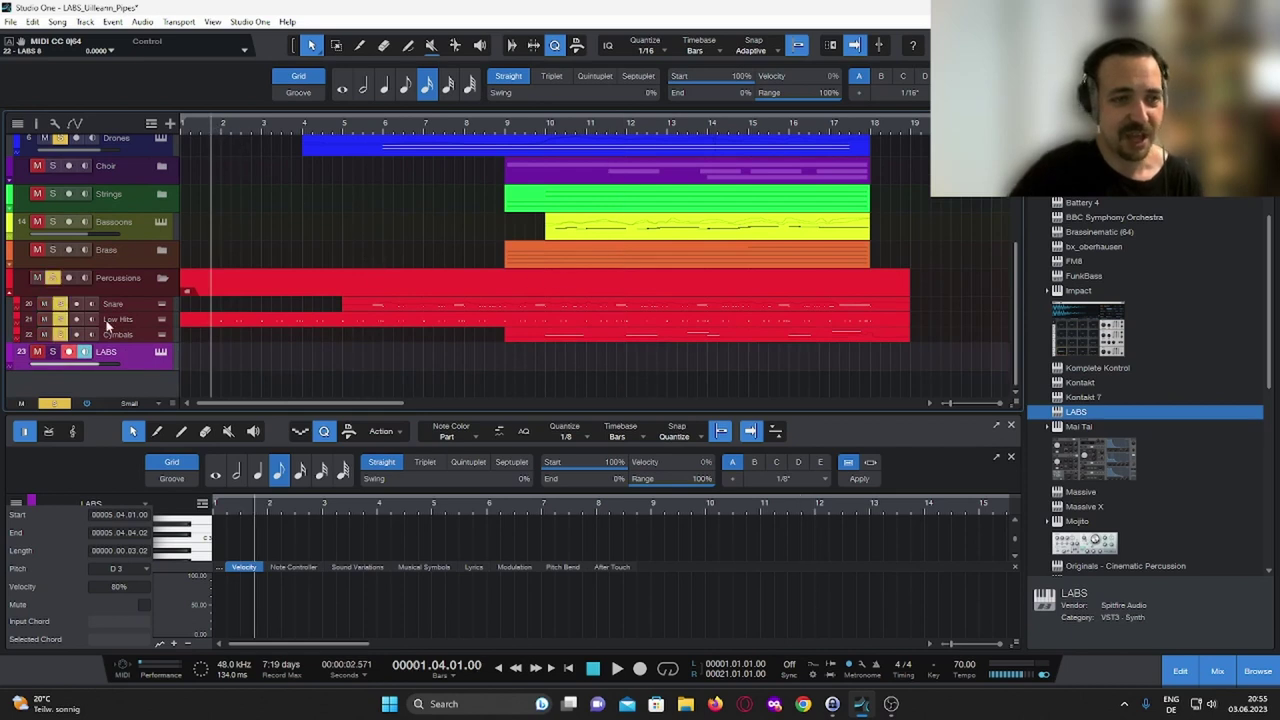
Step: View the Cinematic Percussion instrument of the Low Hits track and close its window
key("Down")
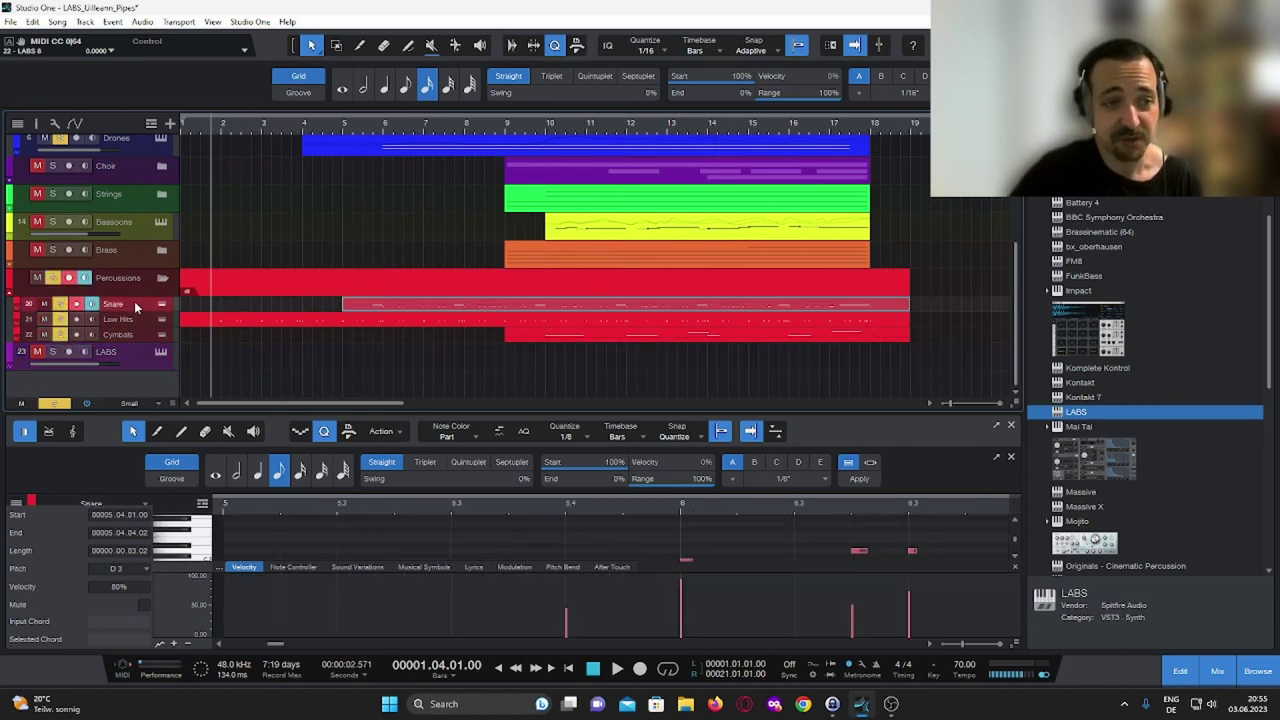
key("shift+e")
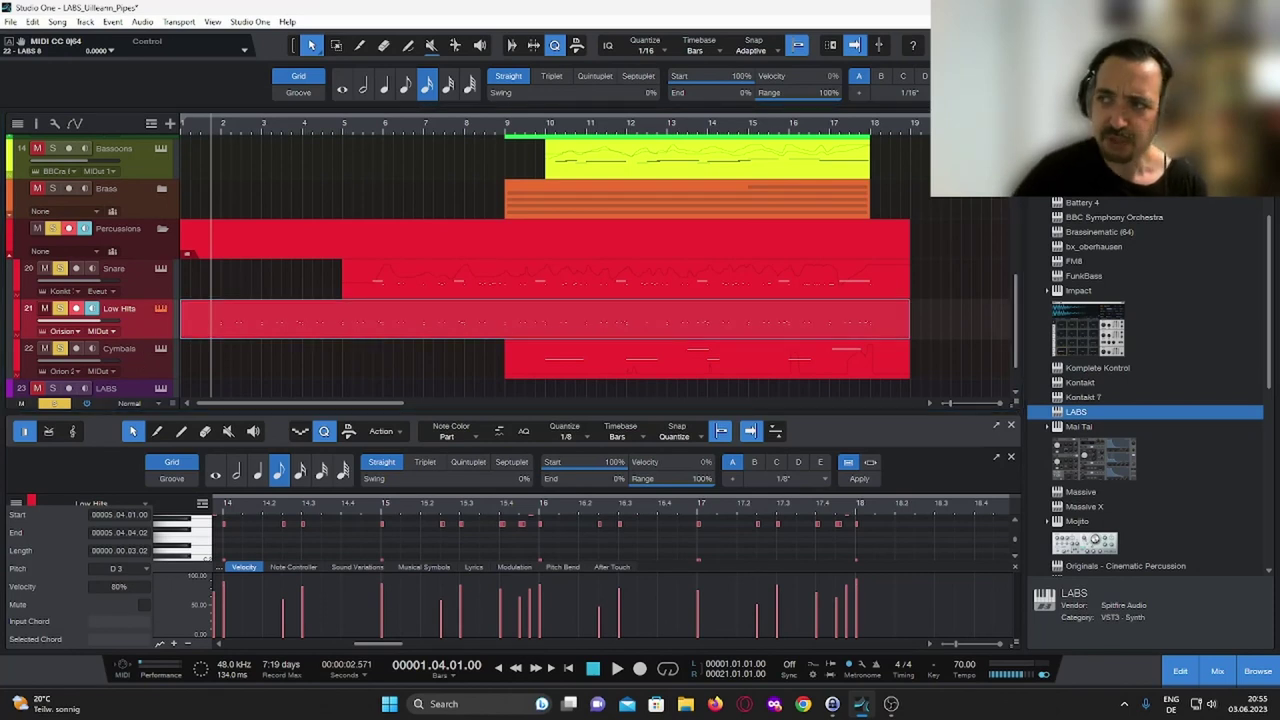
key("F11")
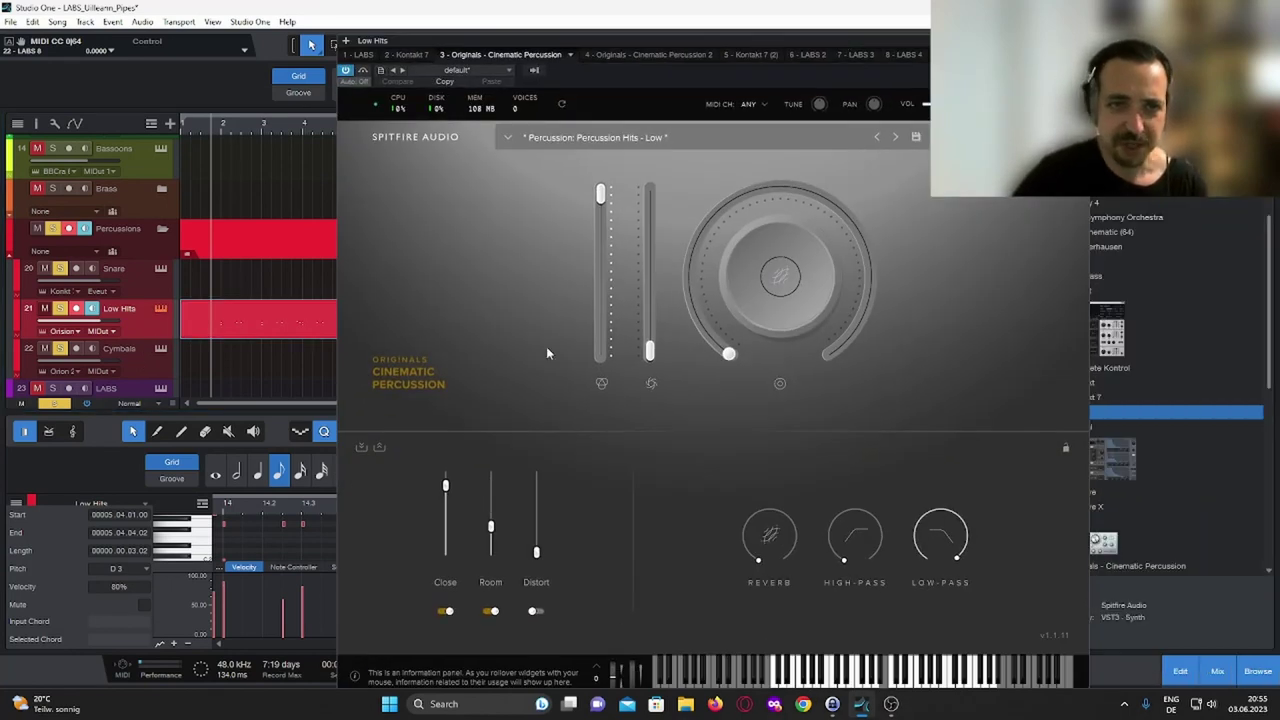
left_click(126, 364)
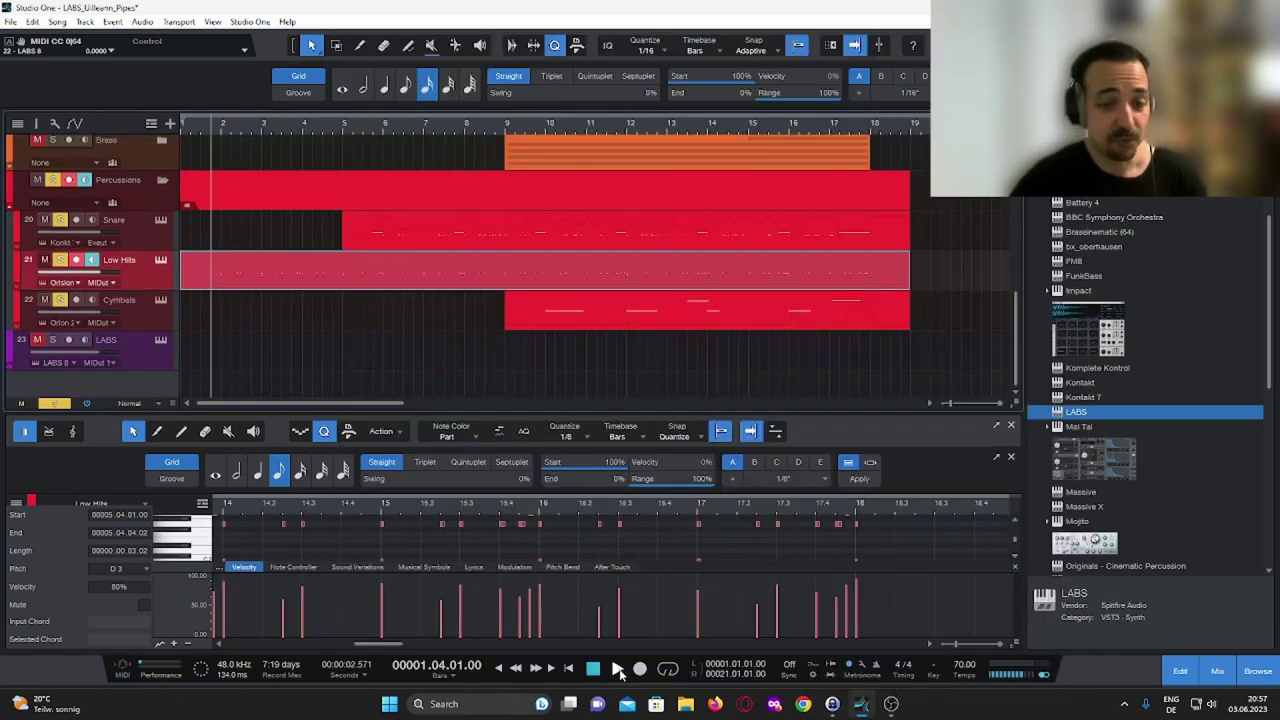
Step: Play the soloed percussion together with the pipe tracks, starting again from bar 5 with the Drones part selected
left_click(618, 669)
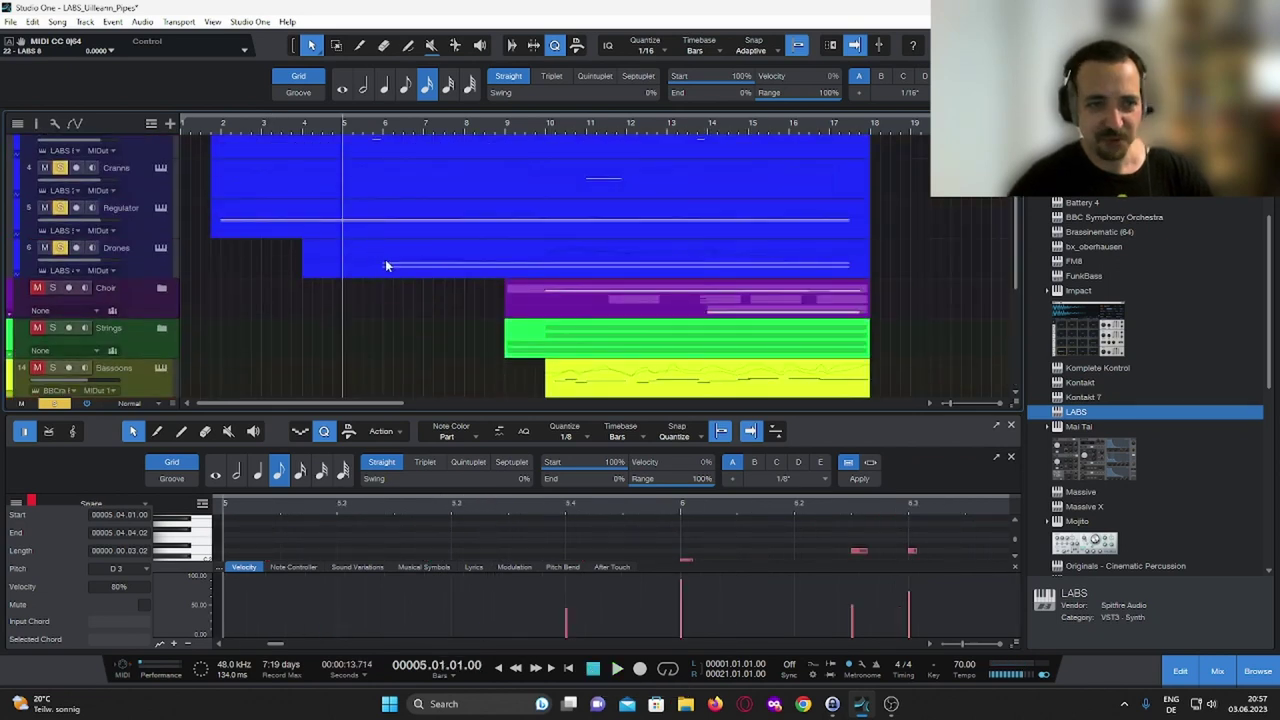
left_click(387, 265)
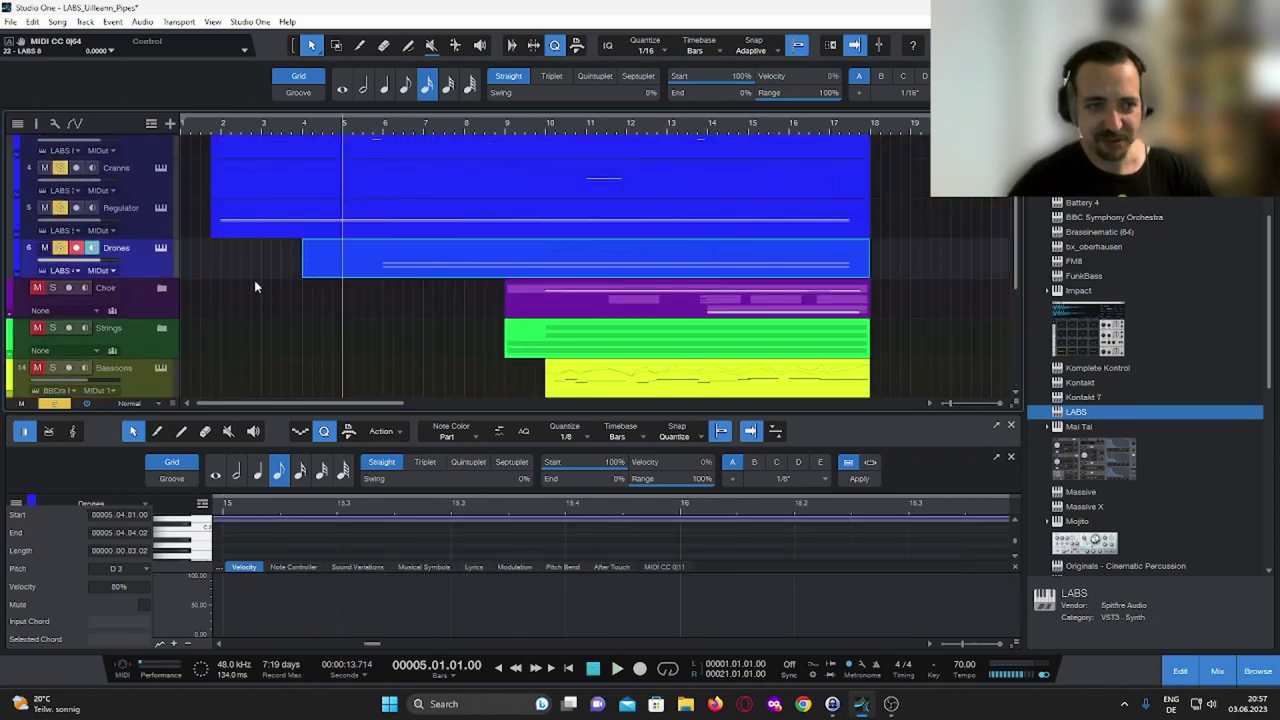
scroll(335, 285, "down", 4)
scroll(348, 347, "down", 1)
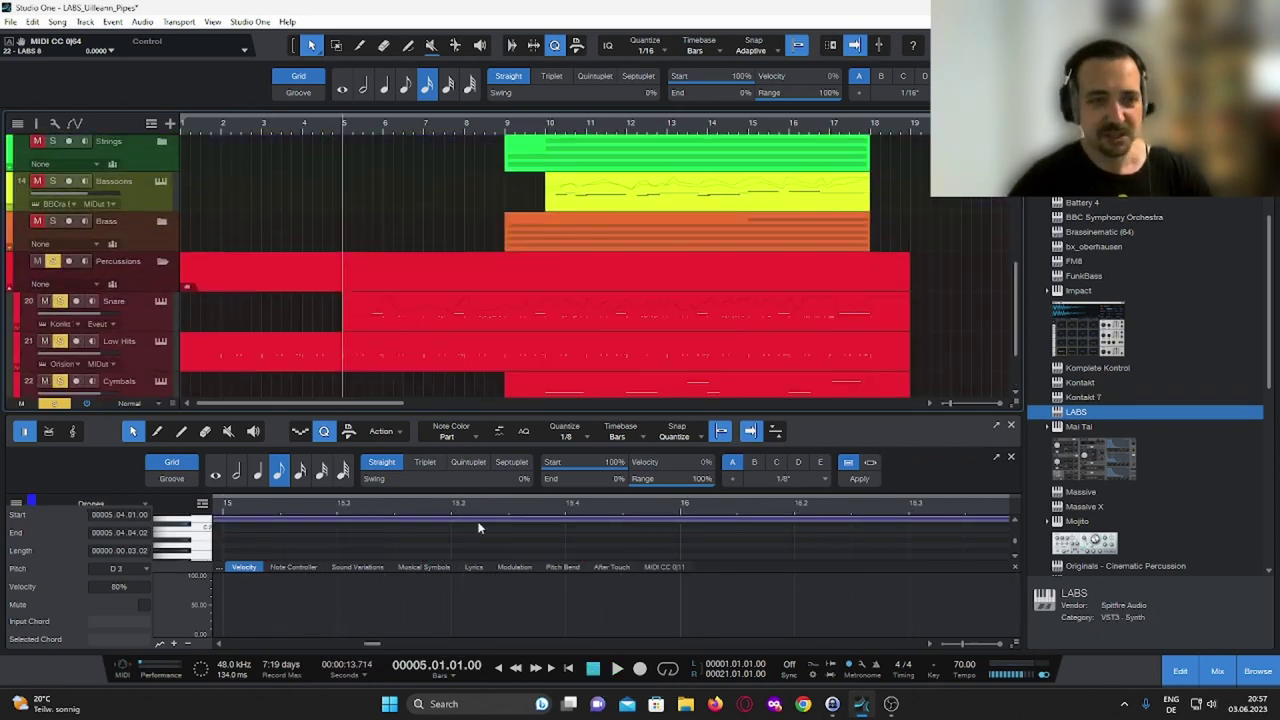
left_click(617, 669)
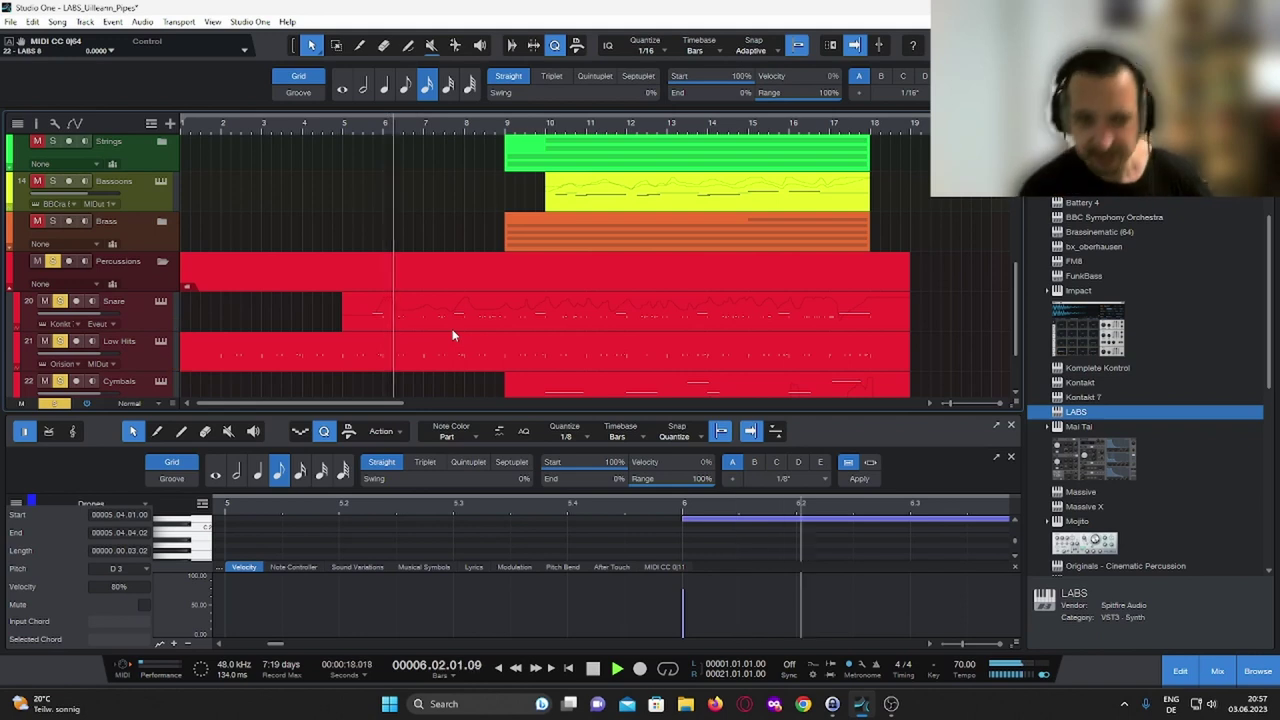
Step: Show the Snare part's notes and modulation curve in the note editor, stop playback and reduce the editor's height
left_click(355, 304)
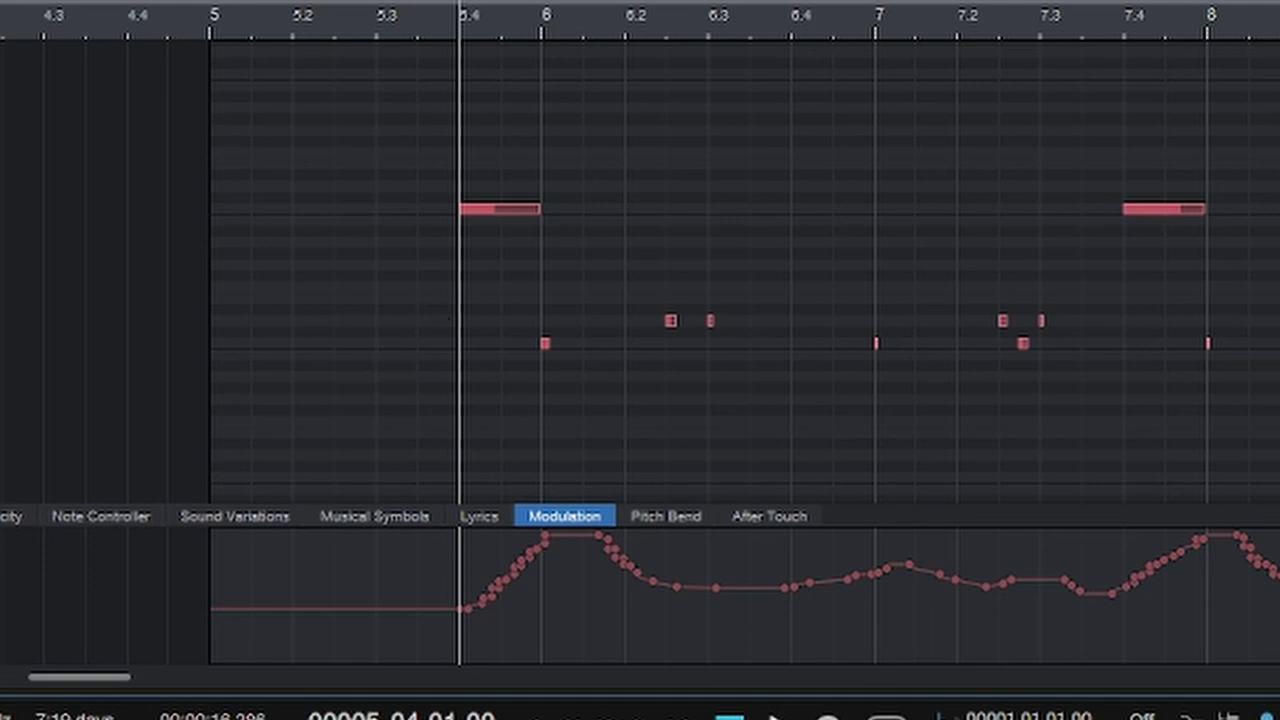
left_click(780, 719)
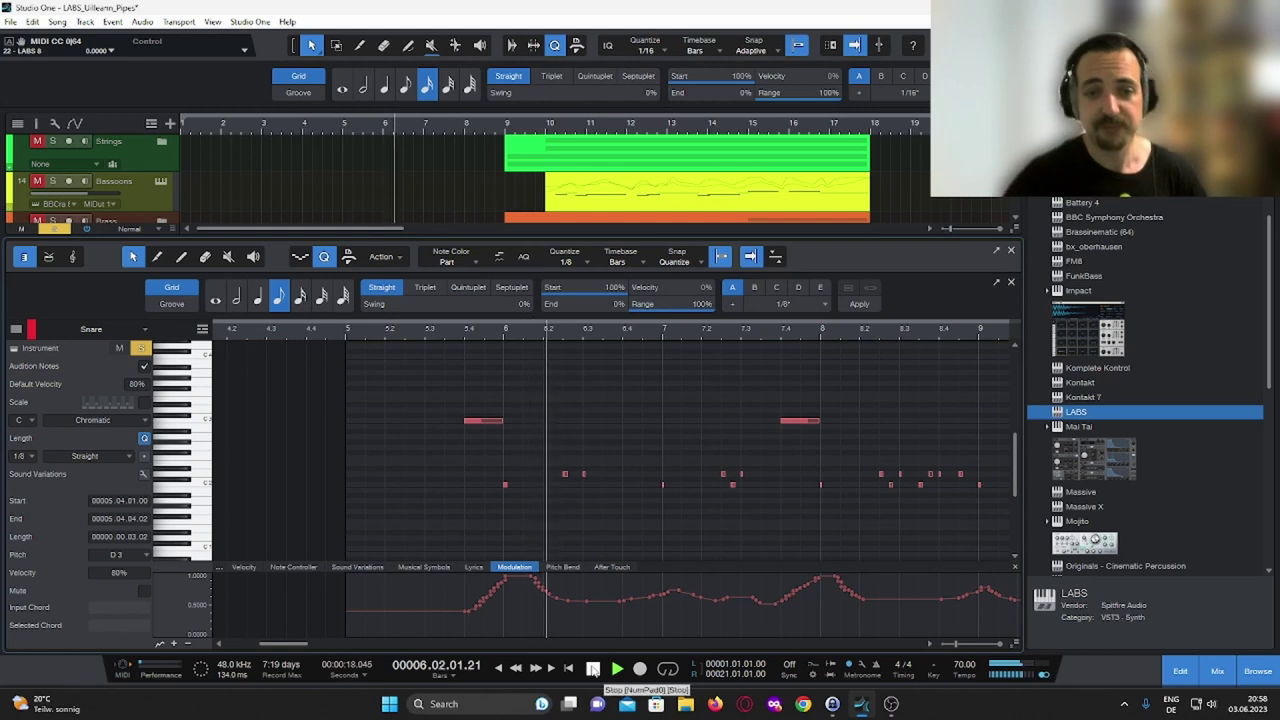
left_click(593, 669)
left_click_drag(650, 237, 600, 350)
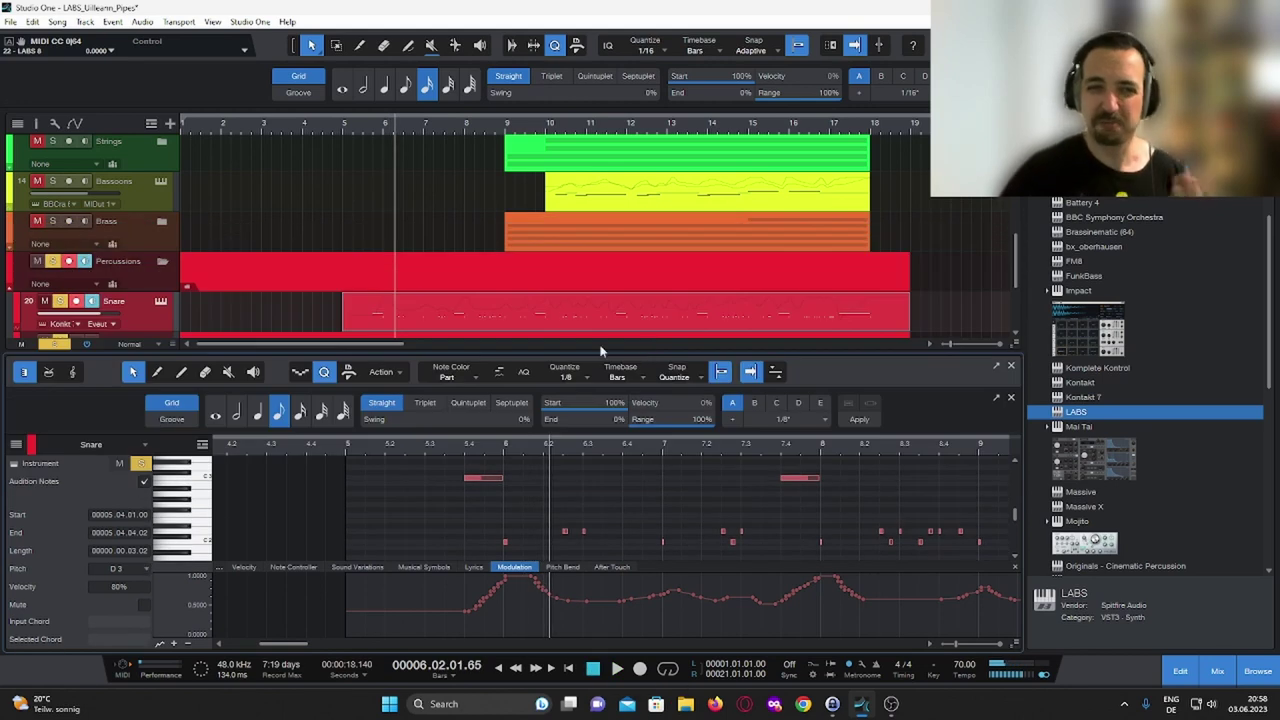
Step: Place the playhead at bar 9 and look over the Snare, Low Hits and Cymbals parts from there
scroll(510, 276, "down", 3)
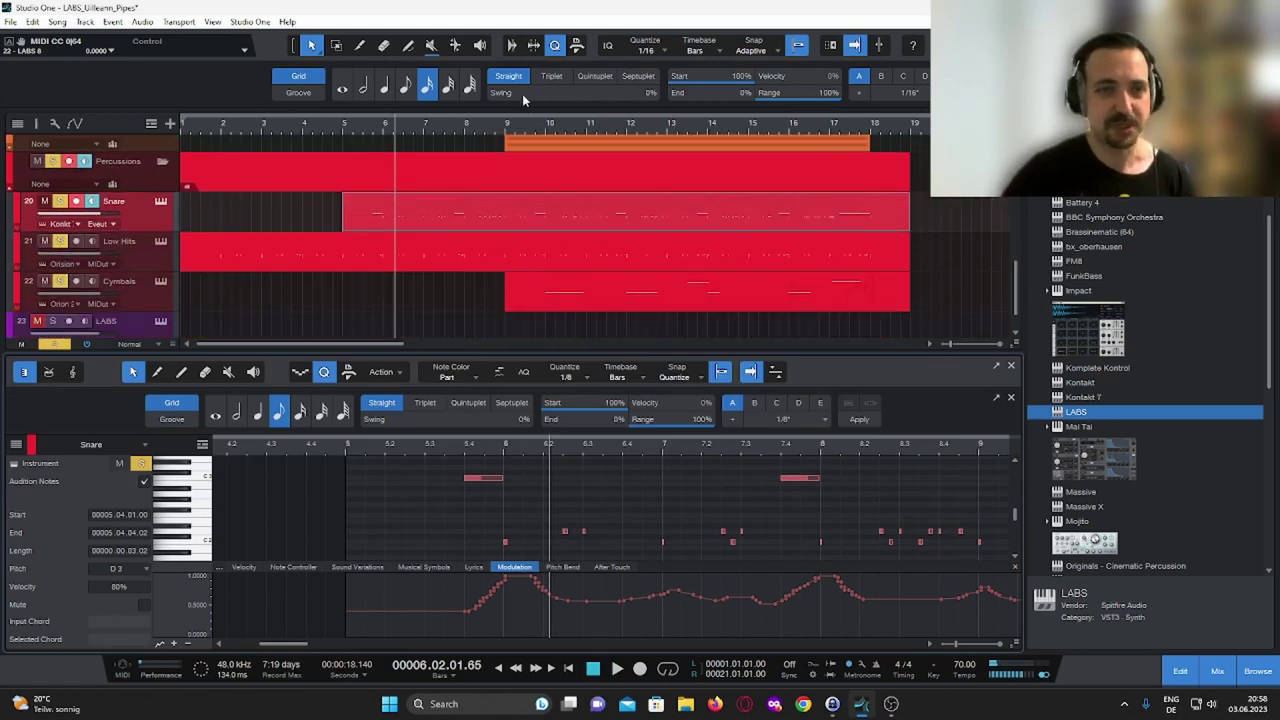
left_click(510, 124)
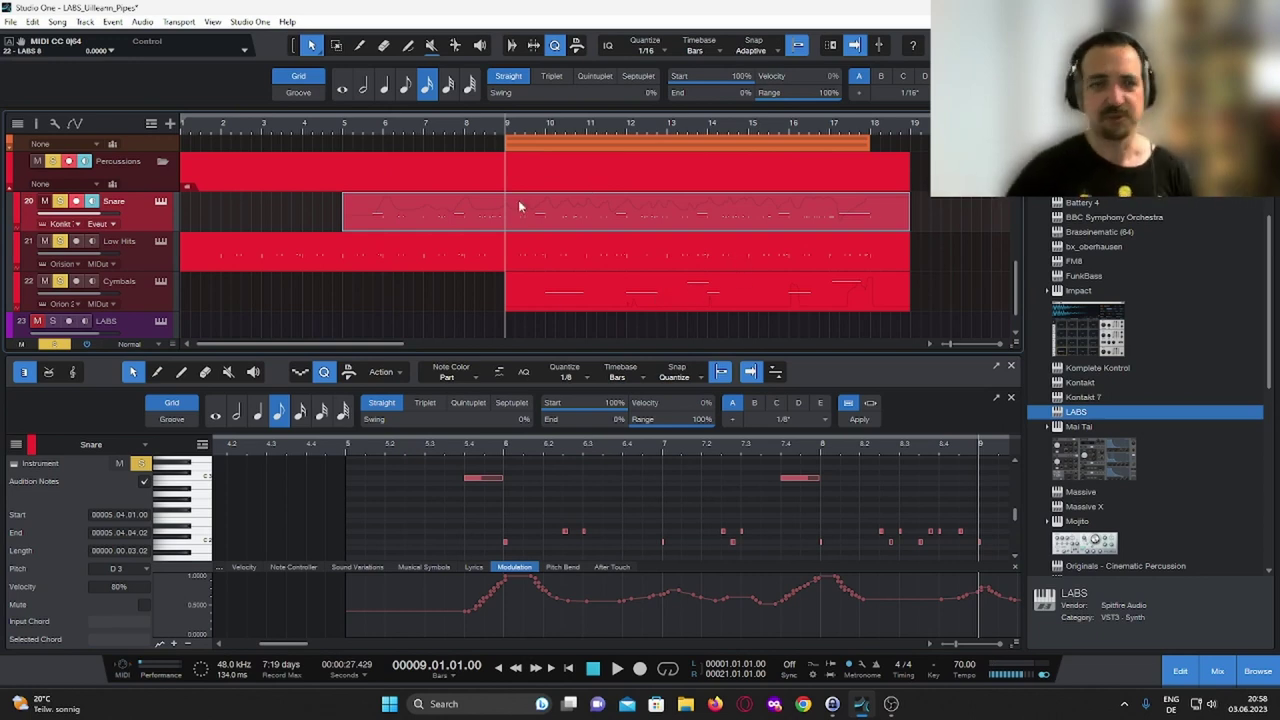
scroll(530, 230, "up", 3)
scroll(550, 245, "down", 4)
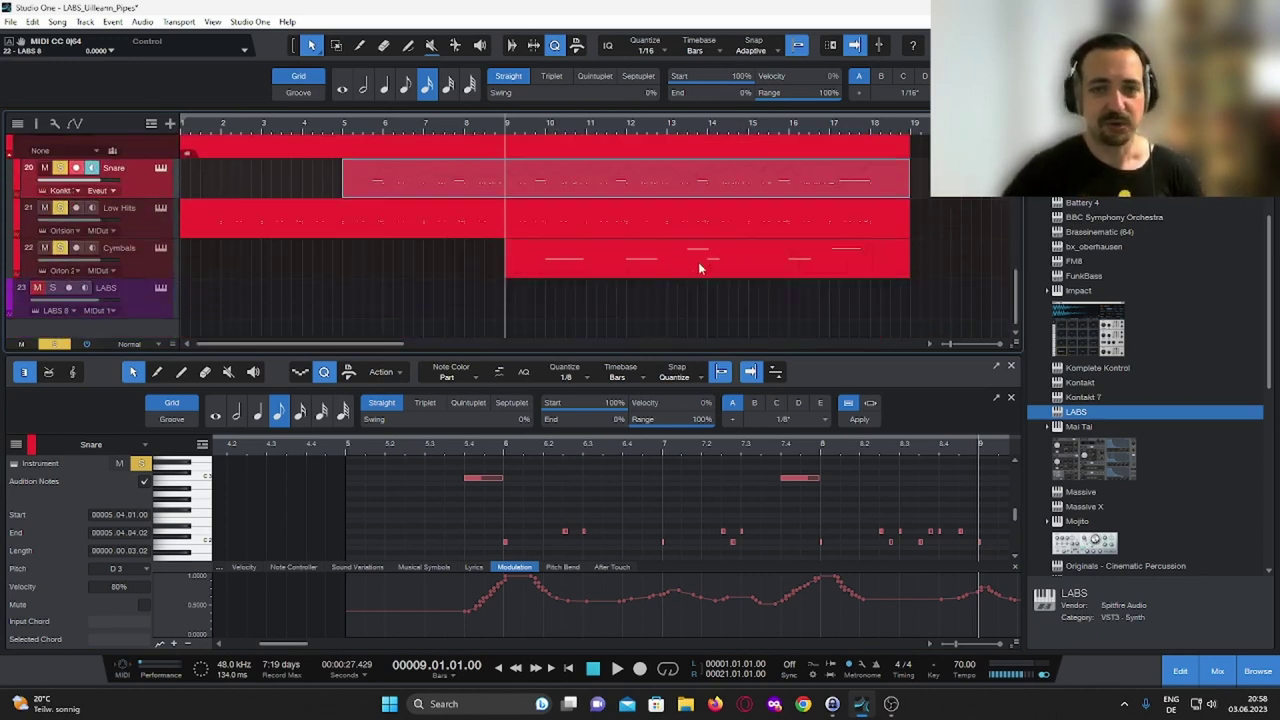
scroll(586, 243, "up", 6)
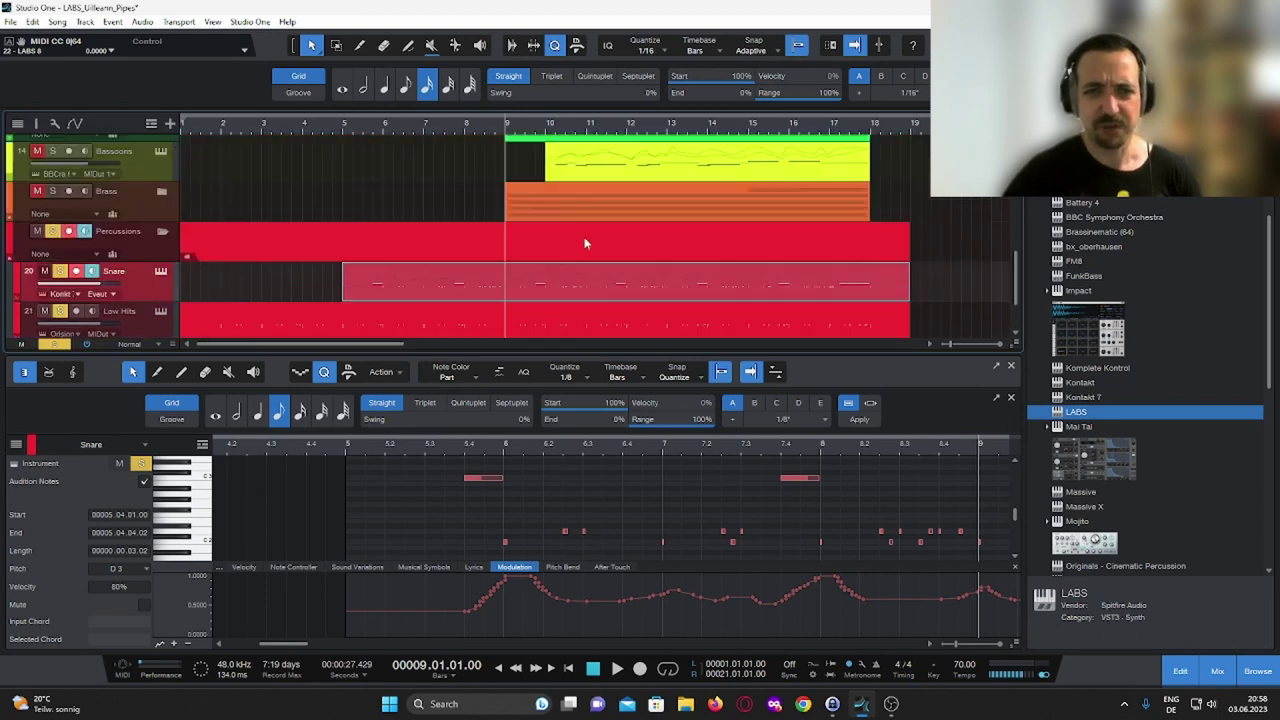
Step: Select the Bassoons track and expand the Brass folder to show its instrument tracks
left_click(375, 158)
scroll(400, 234, "up", 3)
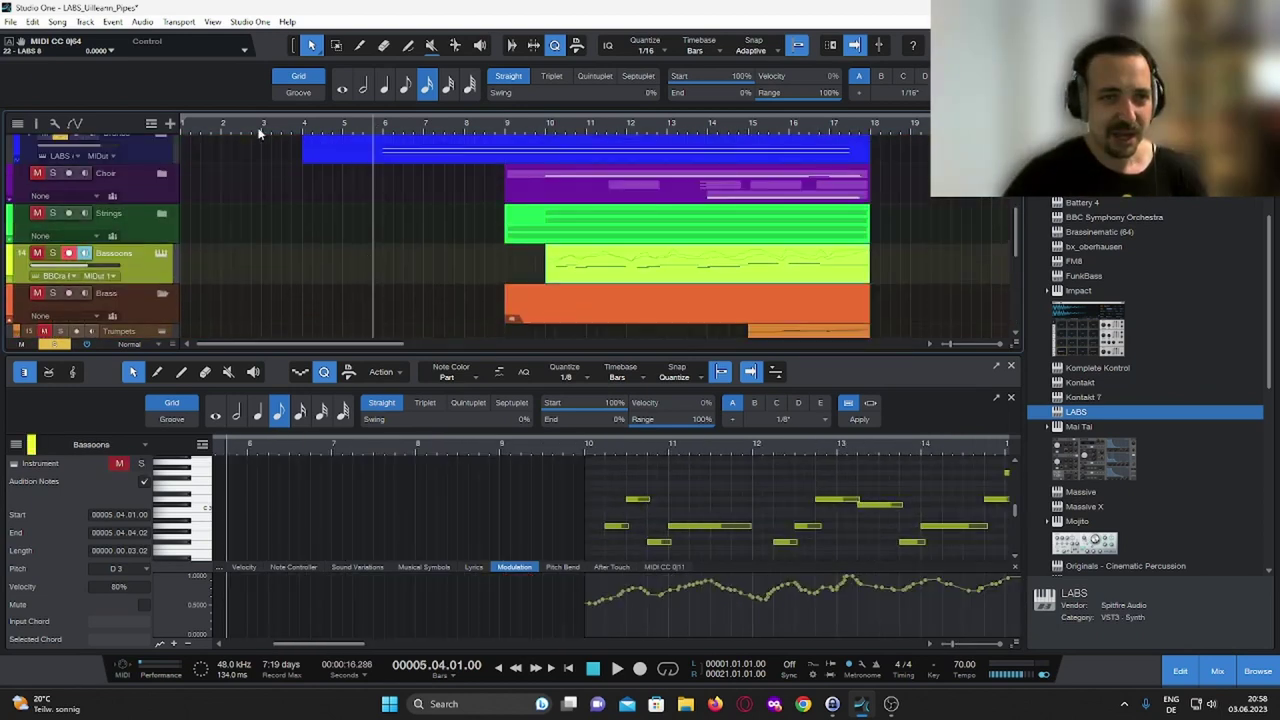
left_click(204, 128)
scroll(343, 194, "up", 2)
scroll(432, 204, "down", 3)
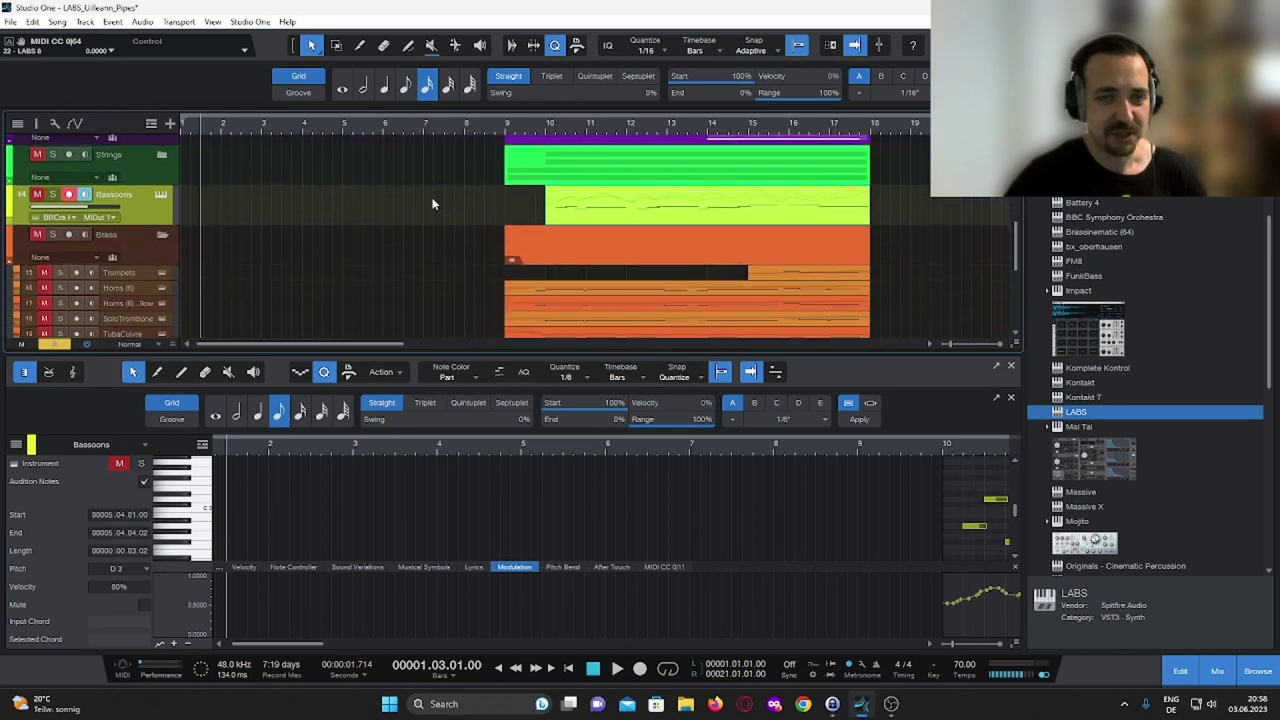
Step: View the Kontakt instrument of the Horns (6) track, set the playhead at bar 9, beat 4 and hide the instrument window
left_click(502, 125)
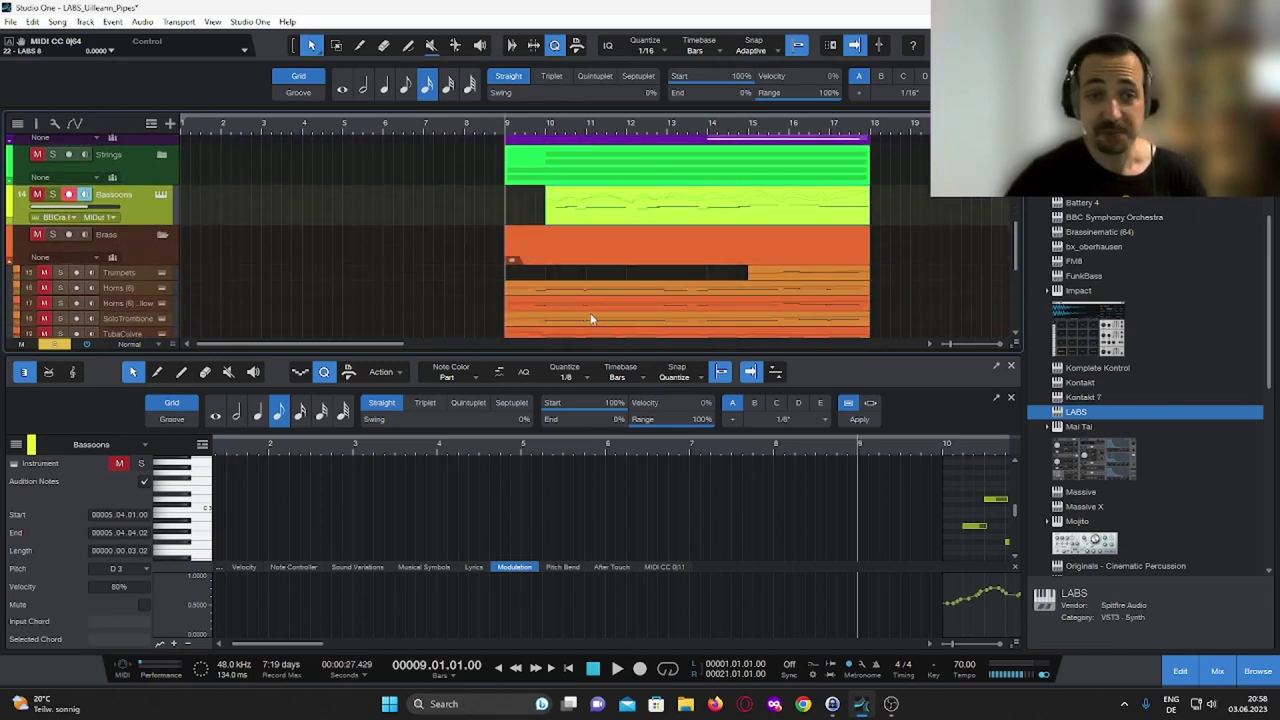
scroll(500, 300, "down", 1)
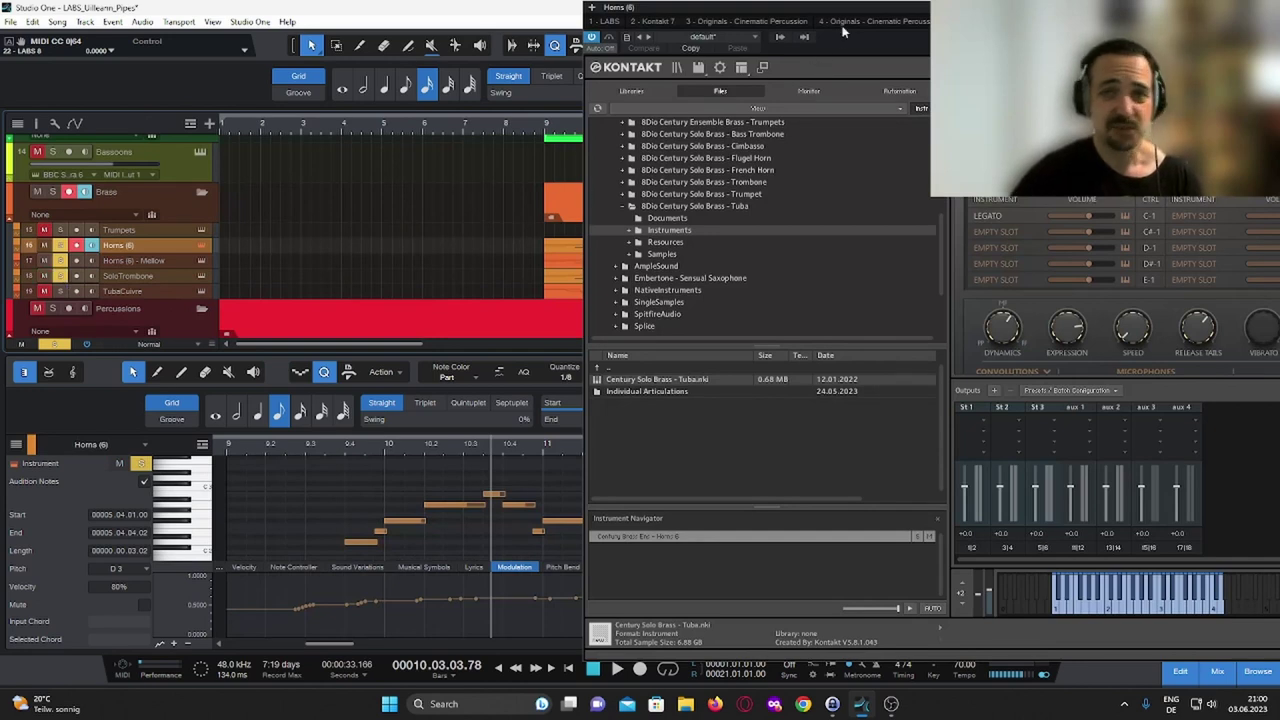
left_click_drag(851, 14, 866, 27)
left_click(578, 134)
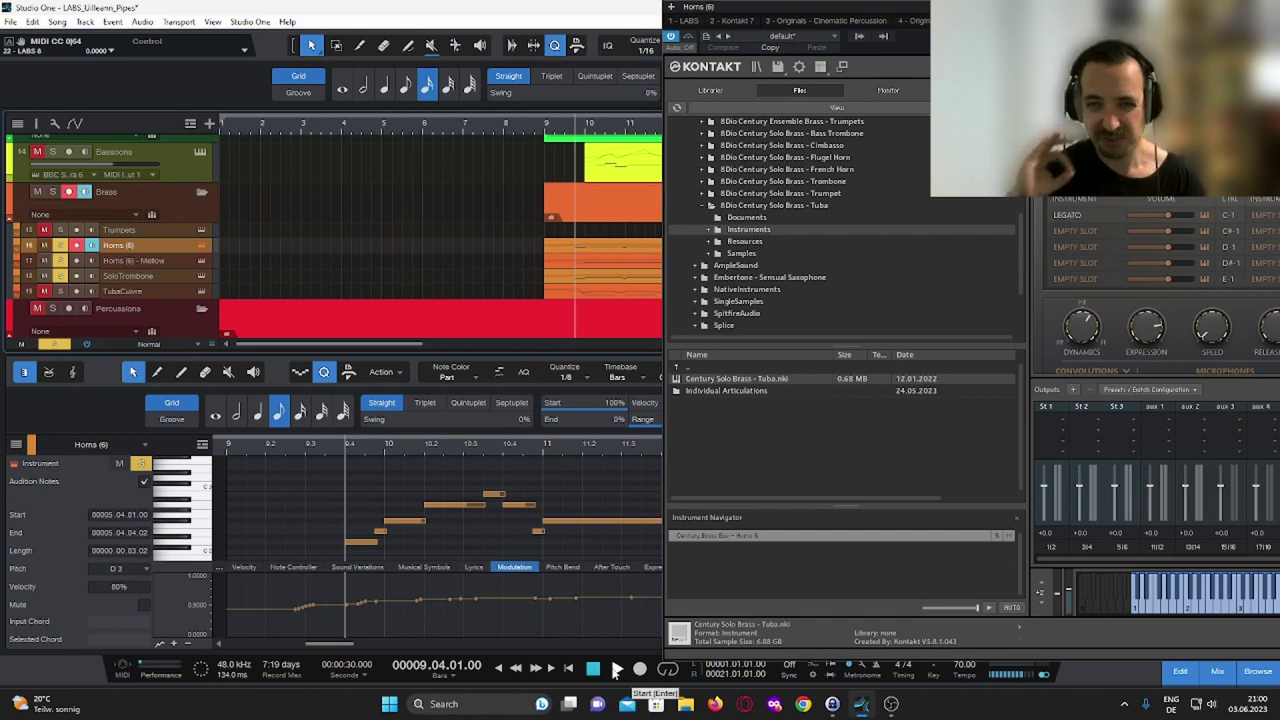
key("alt+Tab")
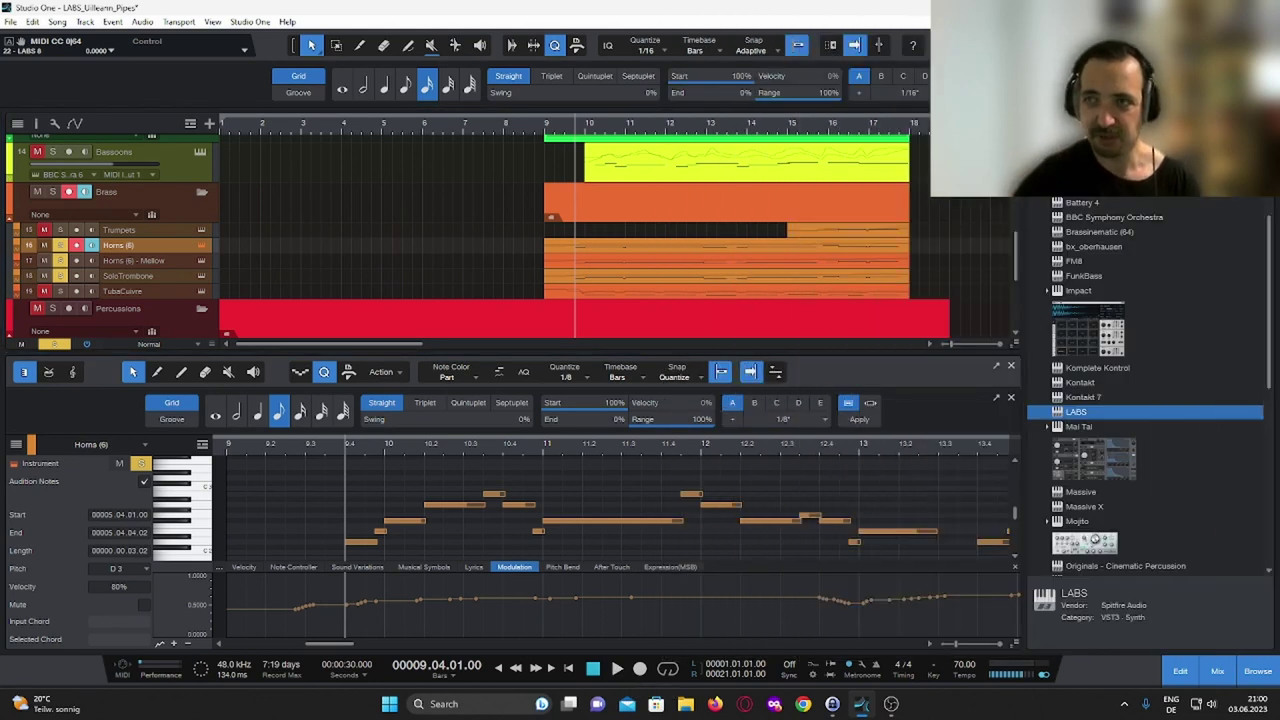
Step: Play the soloed horns with the SoloTrombone track from bar 9, beat 4 and stop around bar 13
left_click(616, 670)
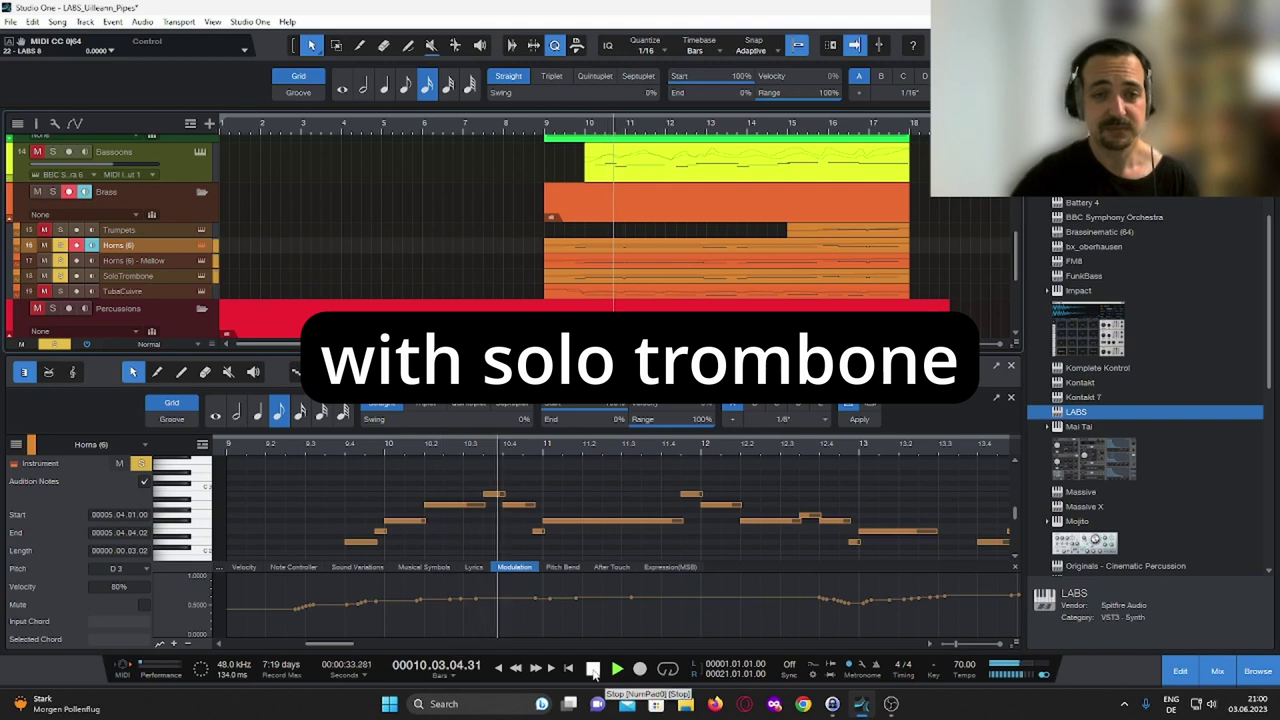
left_click(58, 277)
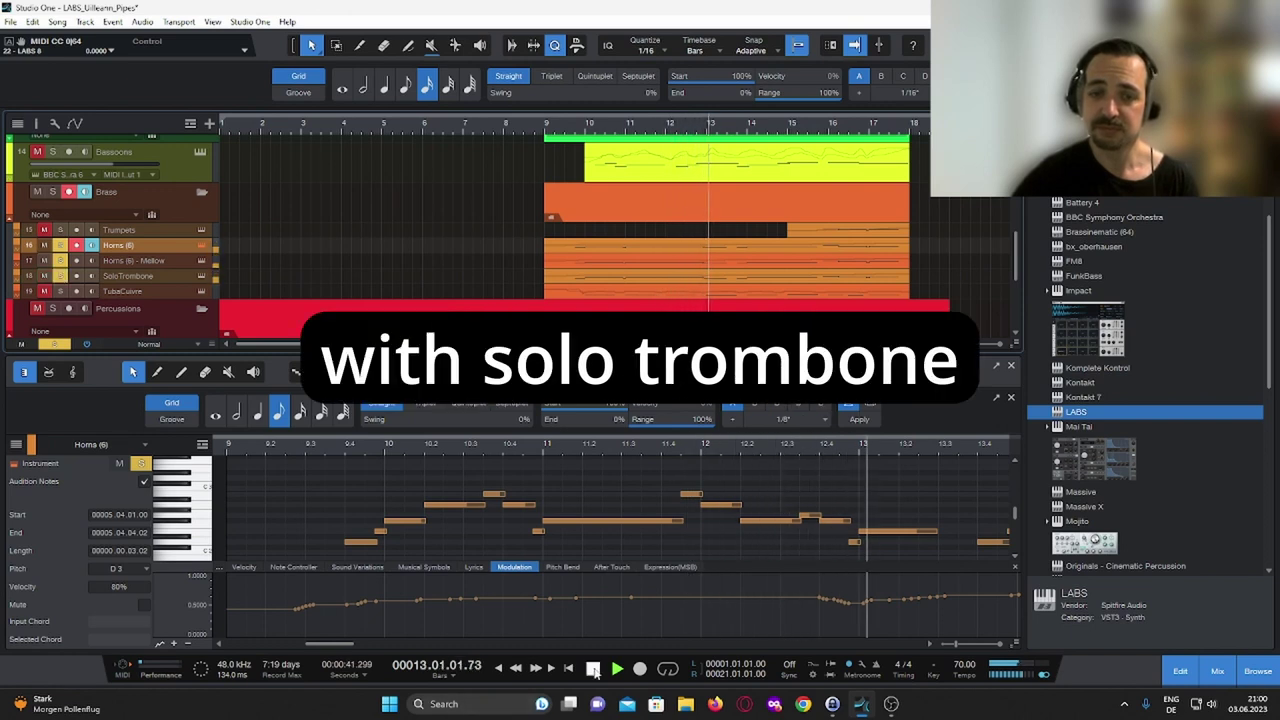
left_click(593, 669)
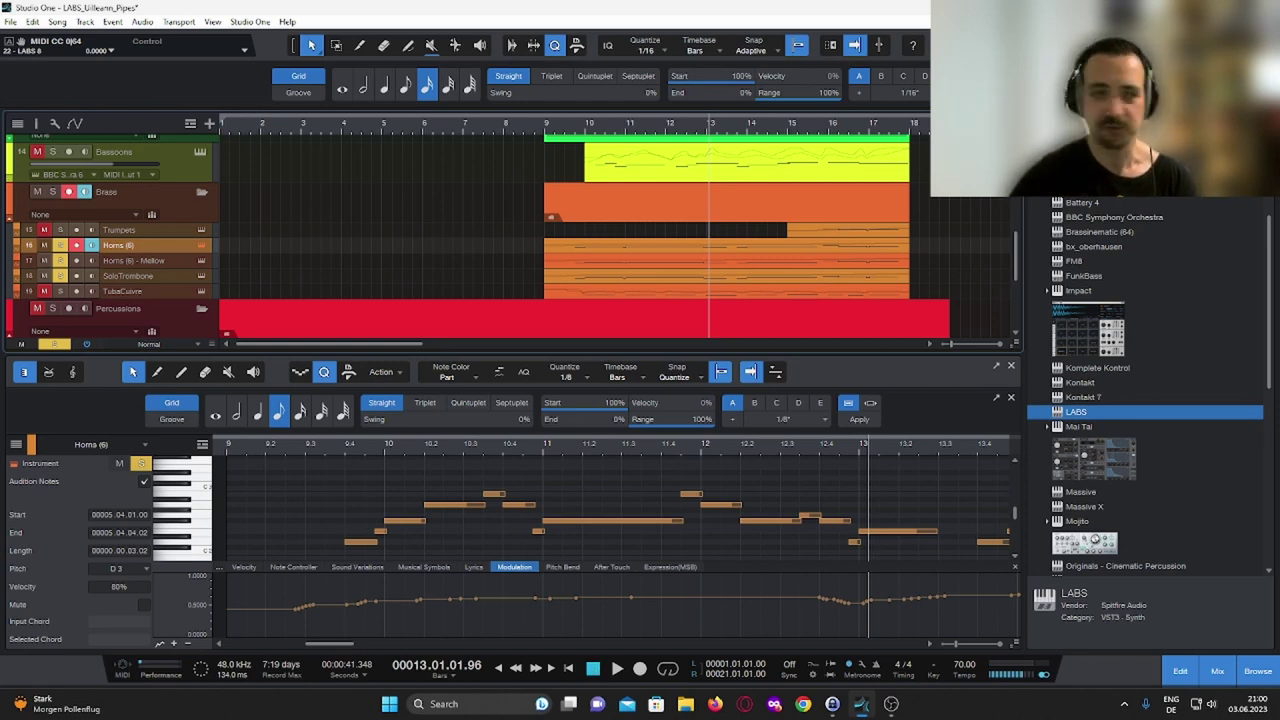
Step: Add the Trumpets track to the soloed brass and play from bar 15, beat 2
scroll(1000, 180, "up", 1)
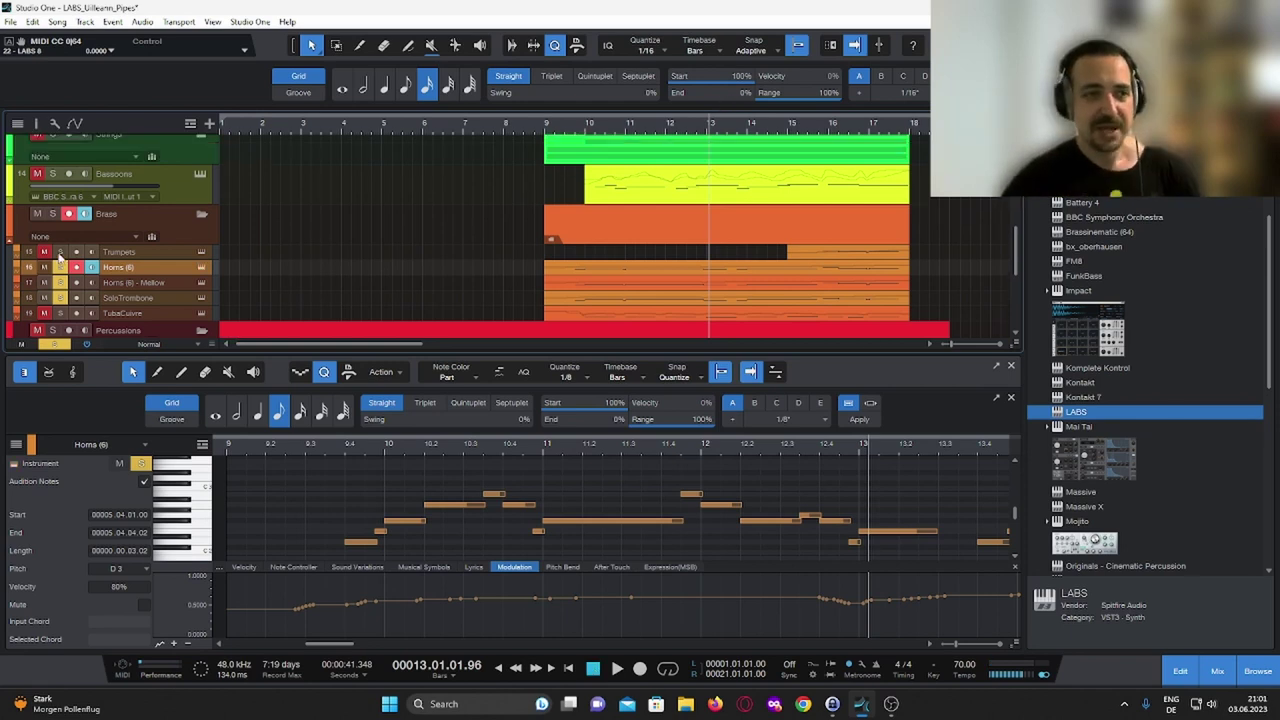
left_click(735, 130)
left_click(797, 129)
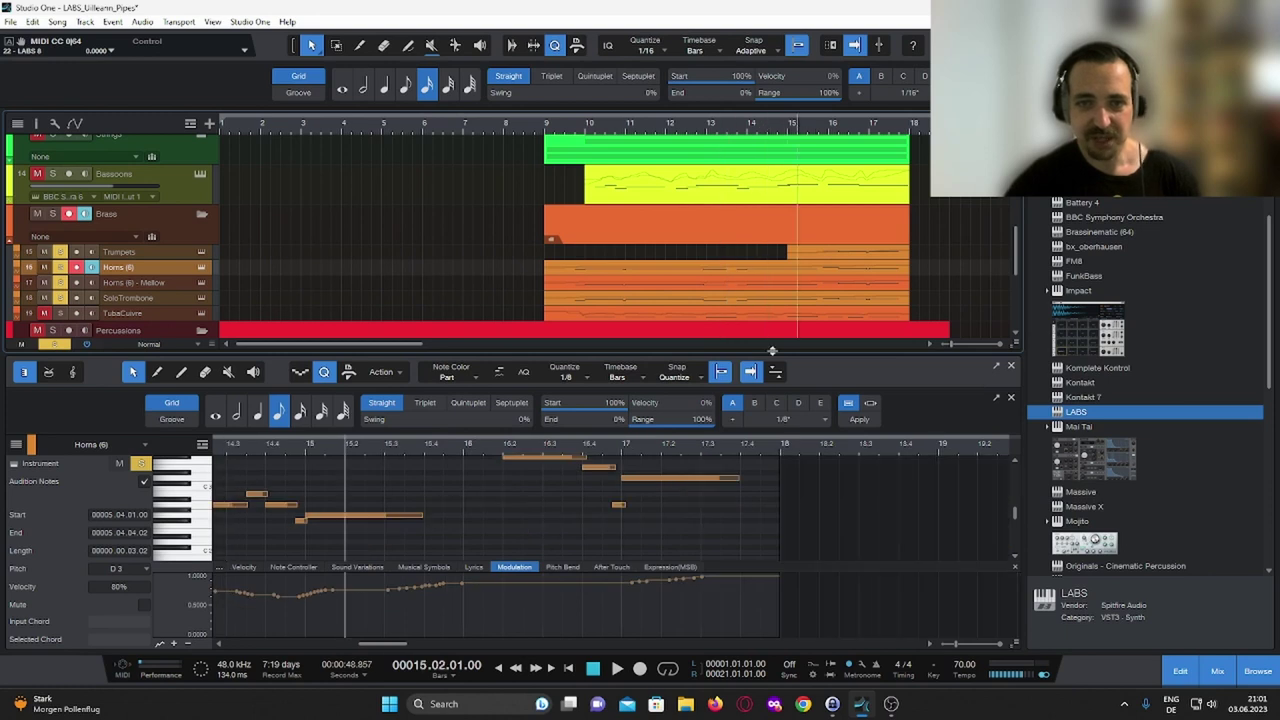
left_click(616, 668)
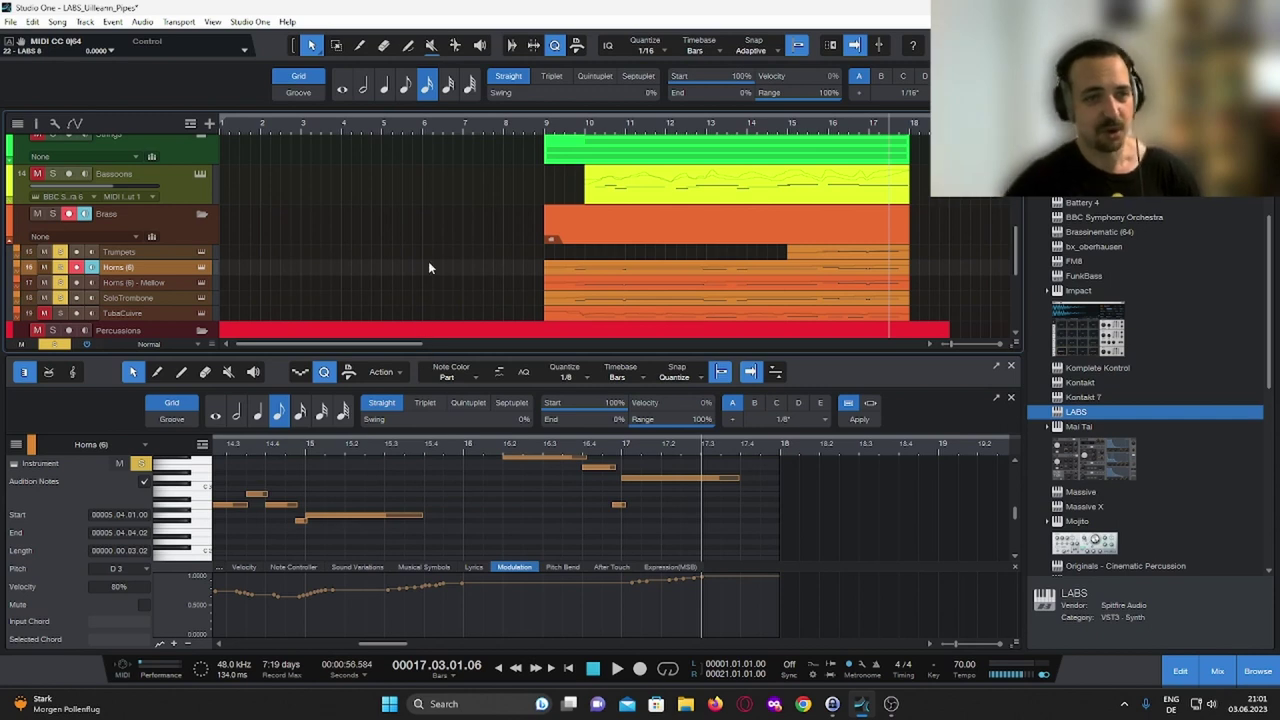
Step: Set the playhead at bar 9, beat 4, clear the existing solos and solo only the TubaCuivre track
scroll(430, 266, "down", 1)
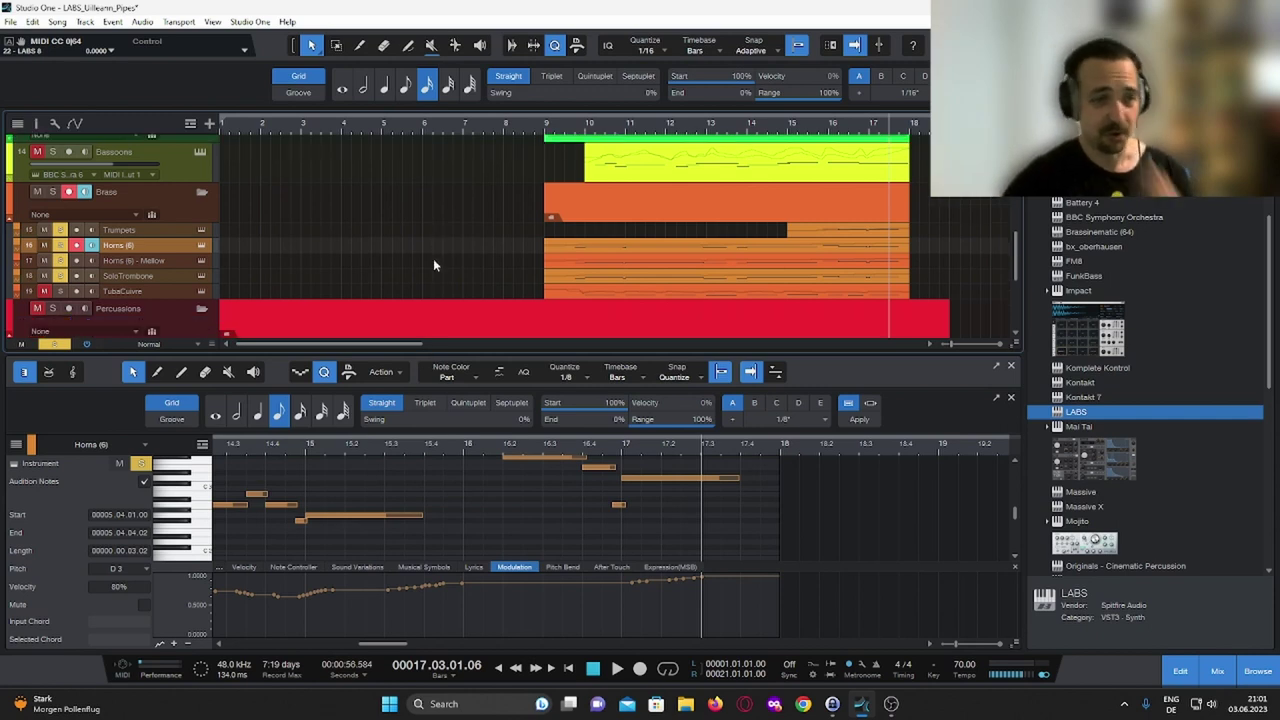
left_click(547, 126)
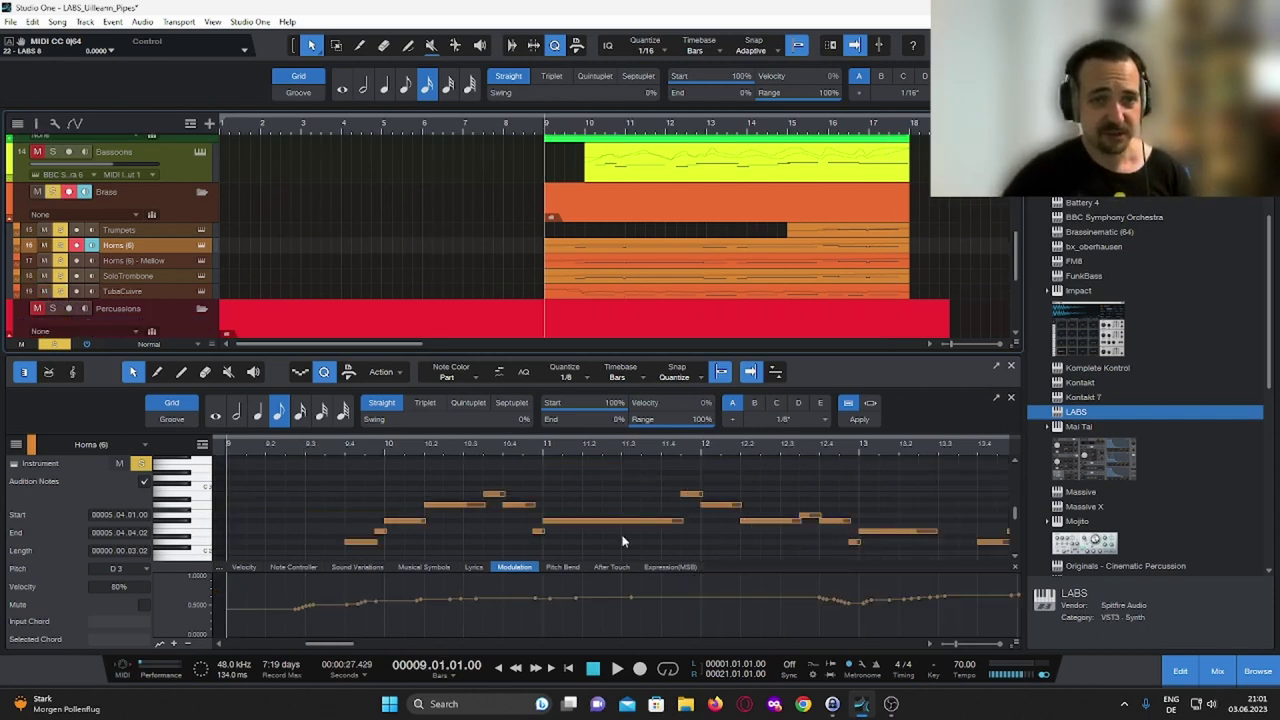
left_click(572, 150)
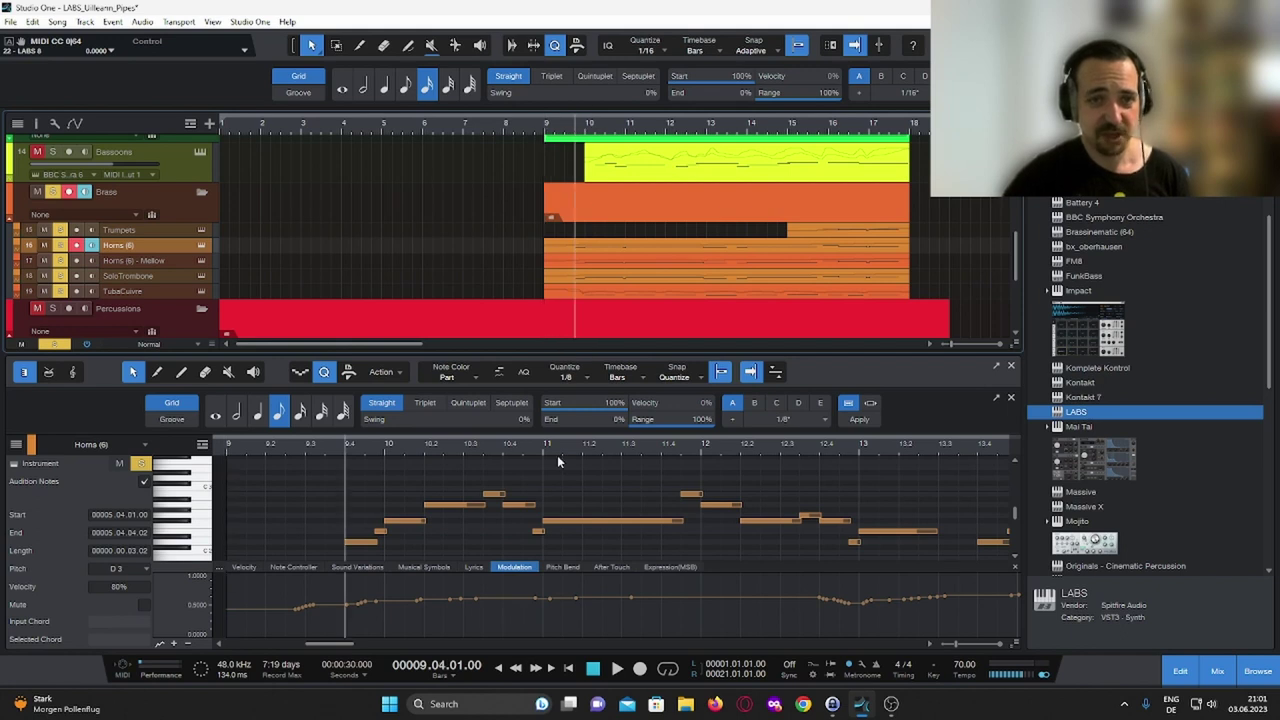
left_click(54, 344)
left_click(60, 291)
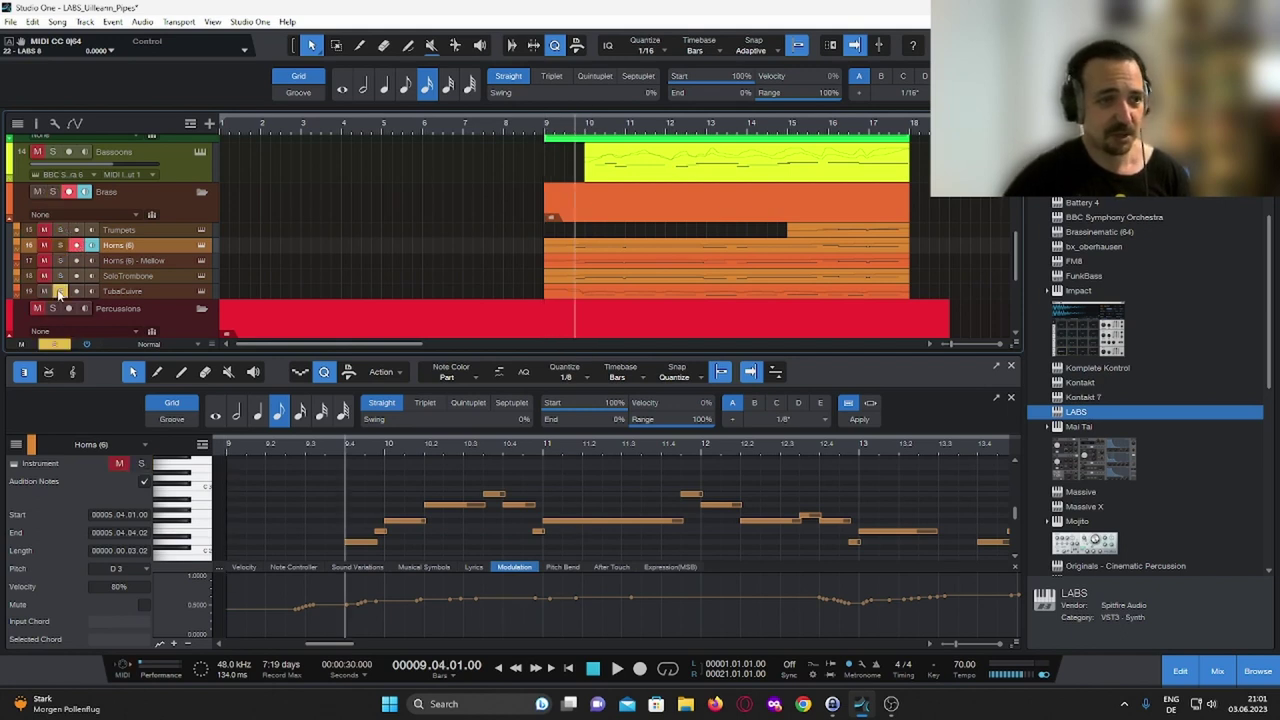
Step: Play the soloed TubaCuivre from bar 9, beat 4, then solo the brass and percussion tracks together and play on to bar 11
left_click(617, 668)
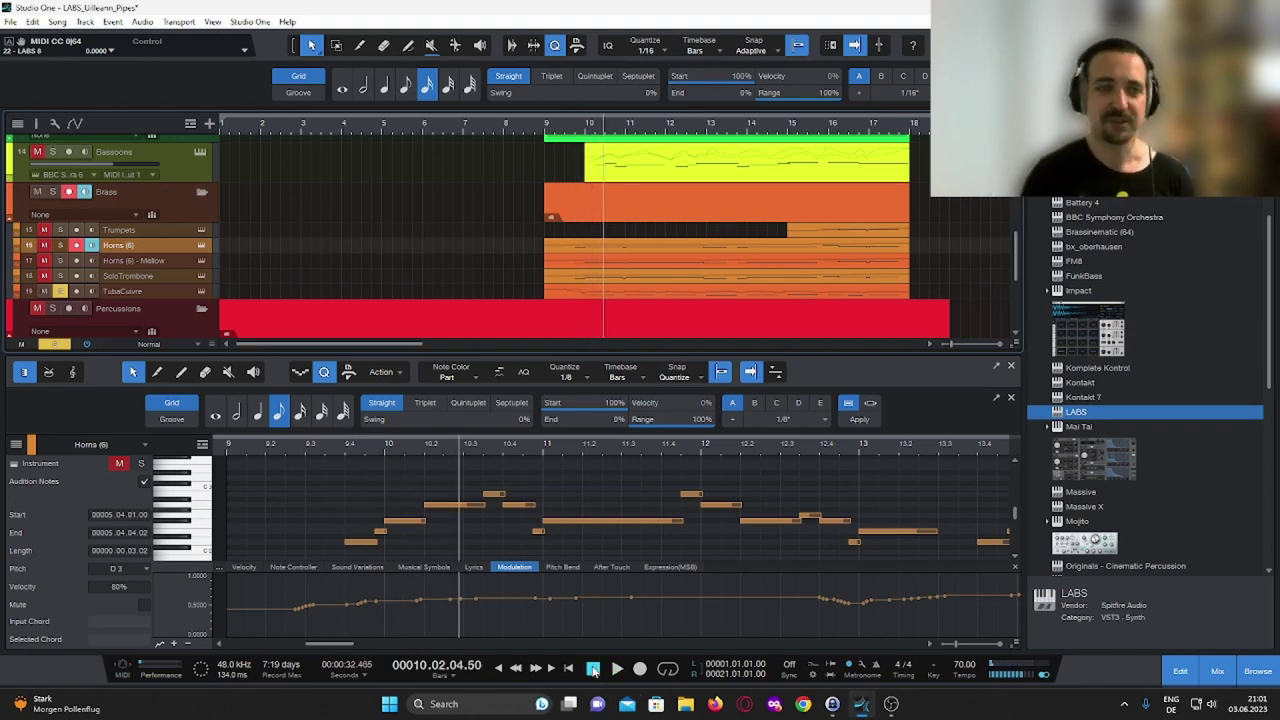
left_click(593, 669)
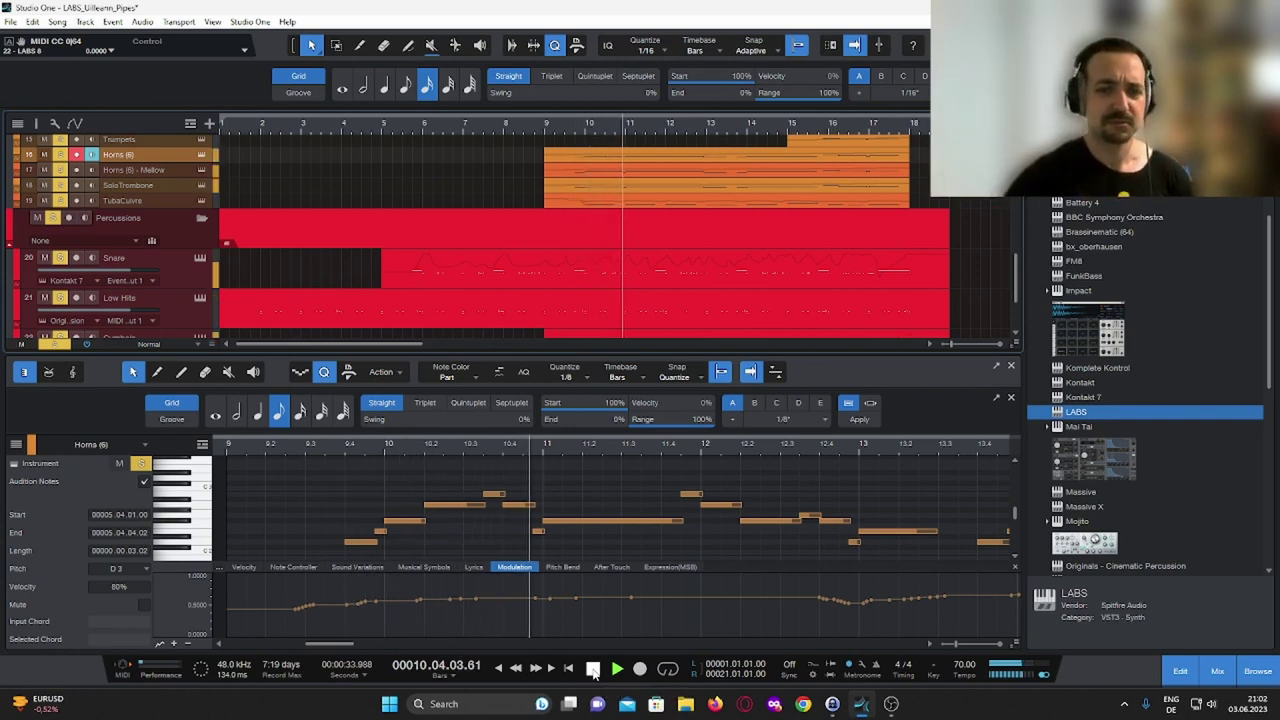
left_click(592, 668)
Step: Add the Basses and Celli to the soloed tracks and play from bar 9, stopping around bar 11
scroll(565, 175, "up", 1)
scroll(565, 175, "up", 5)
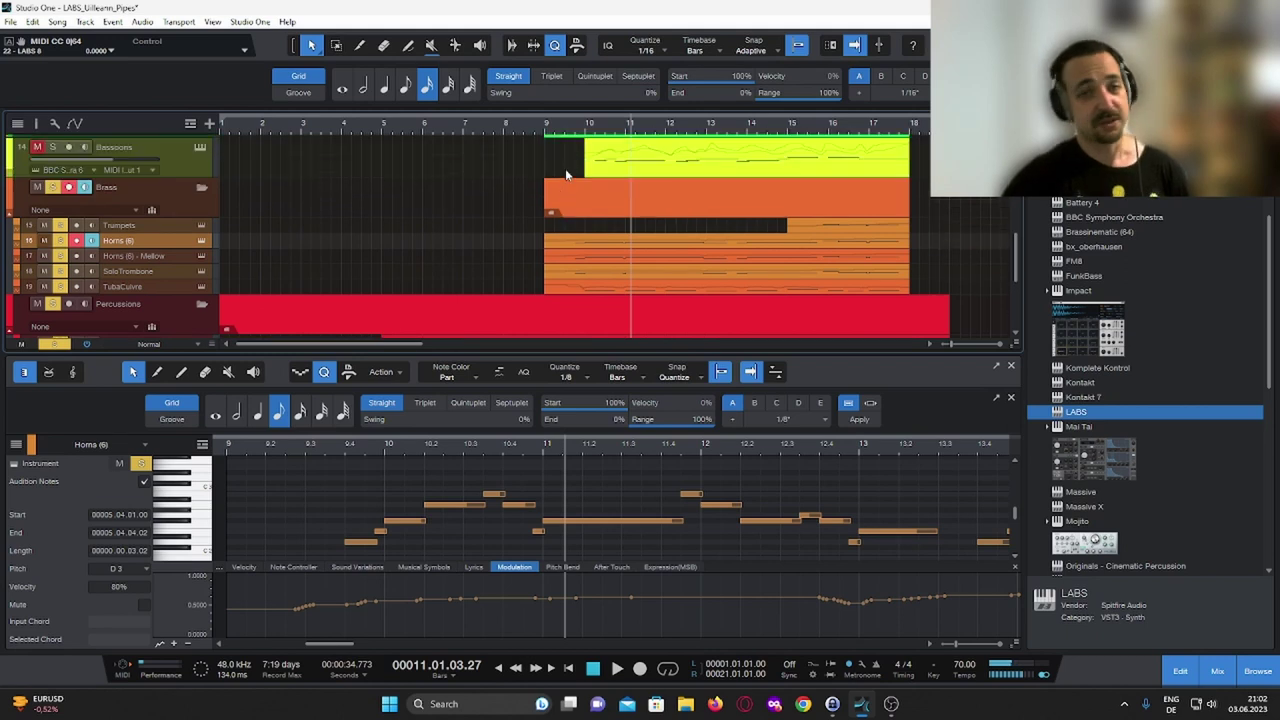
left_click(200, 171)
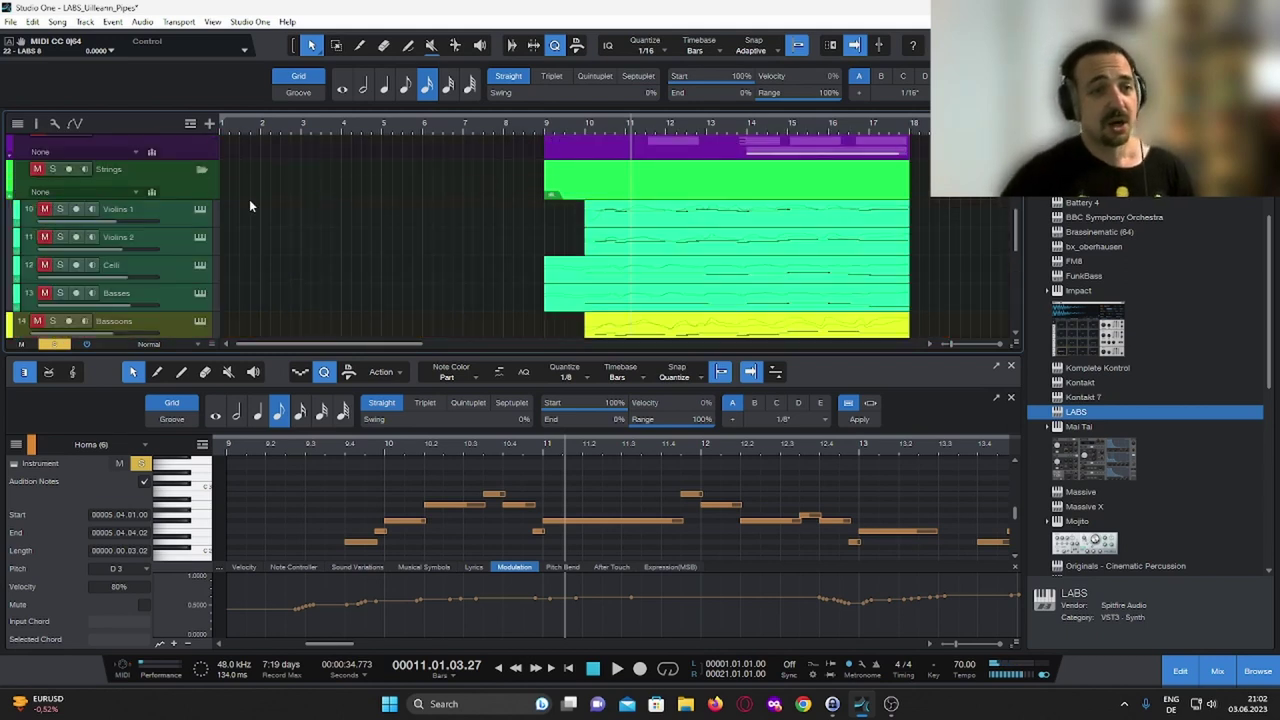
scroll(352, 254, "down", 2)
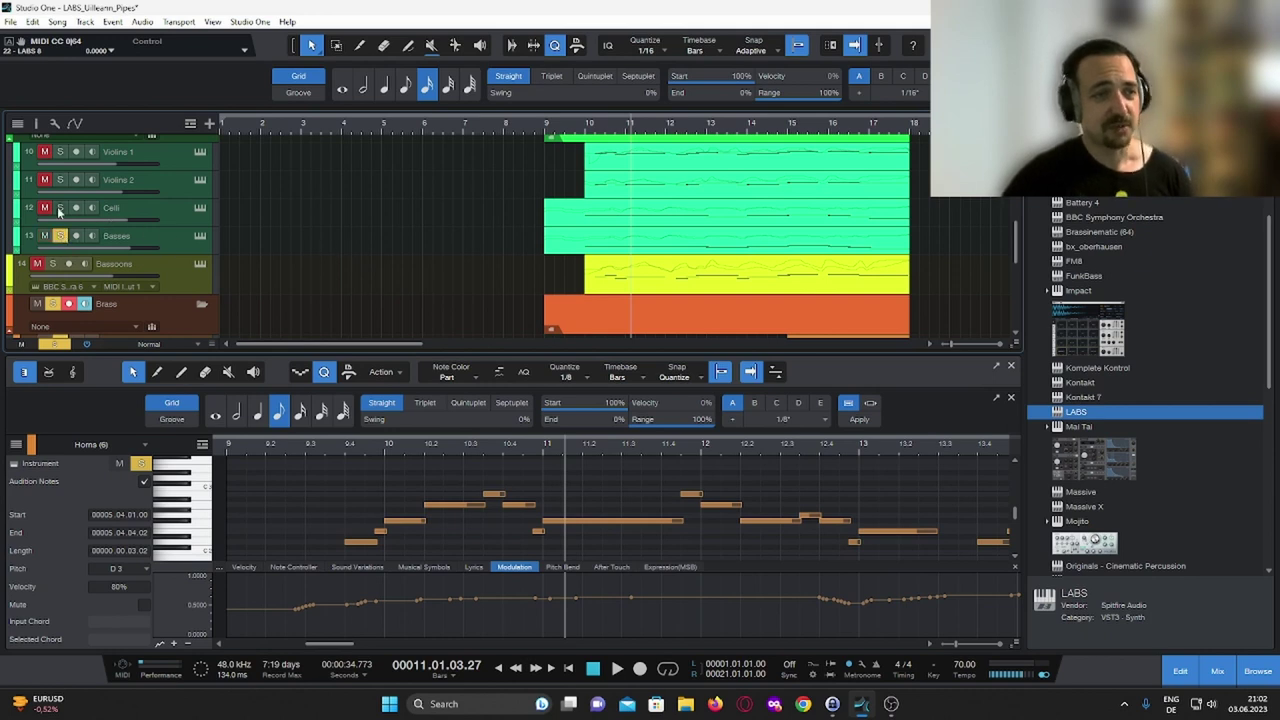
left_click(550, 118)
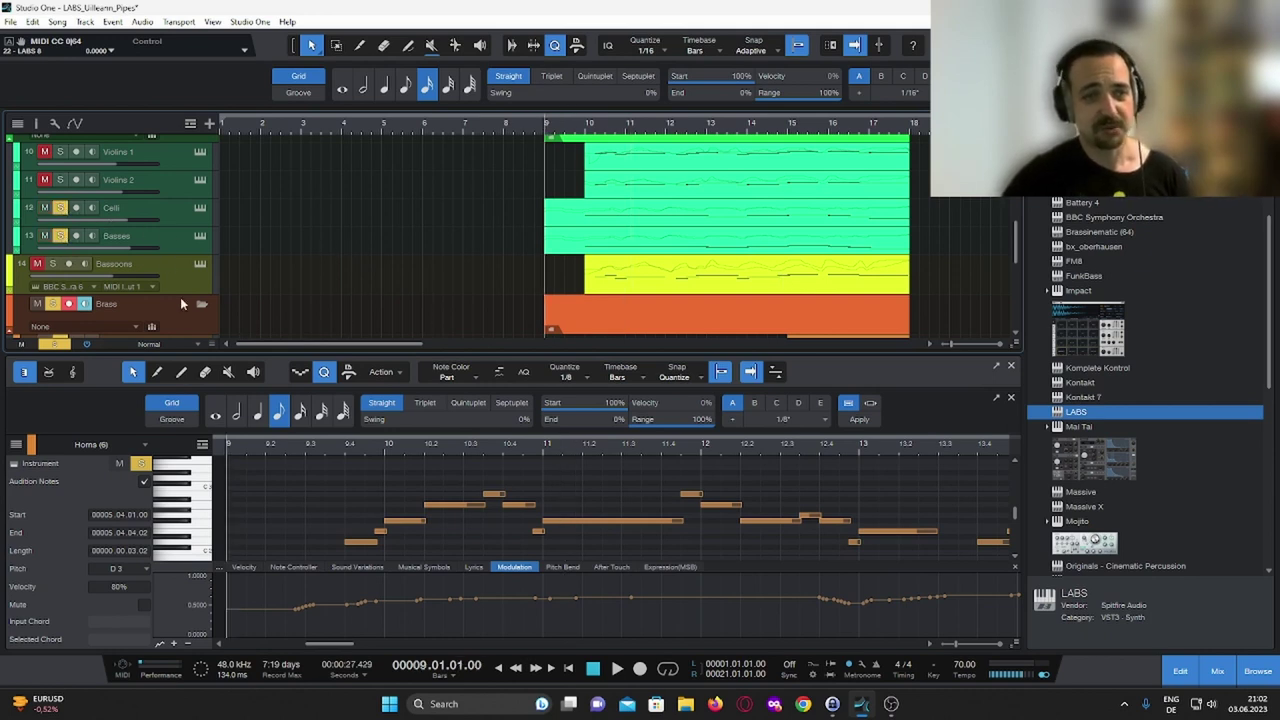
left_click(616, 670)
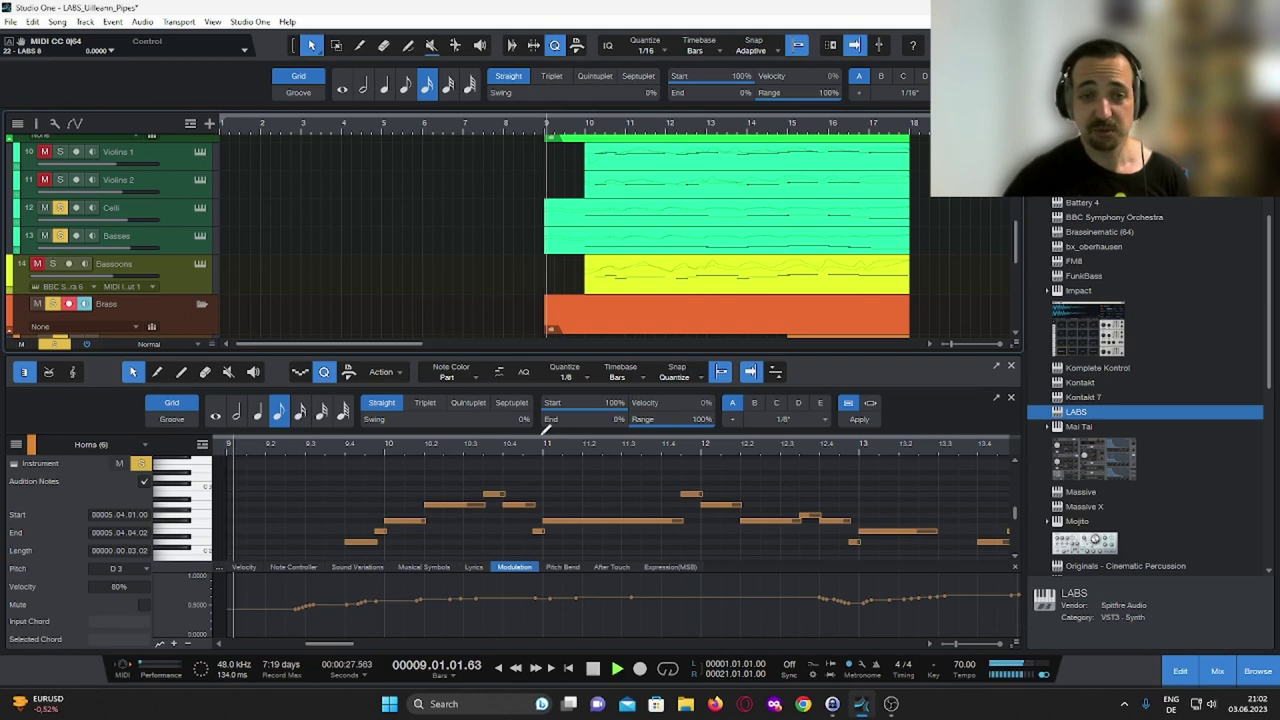
left_click(593, 668)
Step: Solo the Choir F track, view its LABS instrument in a window moved aside, and play the part
scroll(297, 239, "up", 5)
left_click(200, 241)
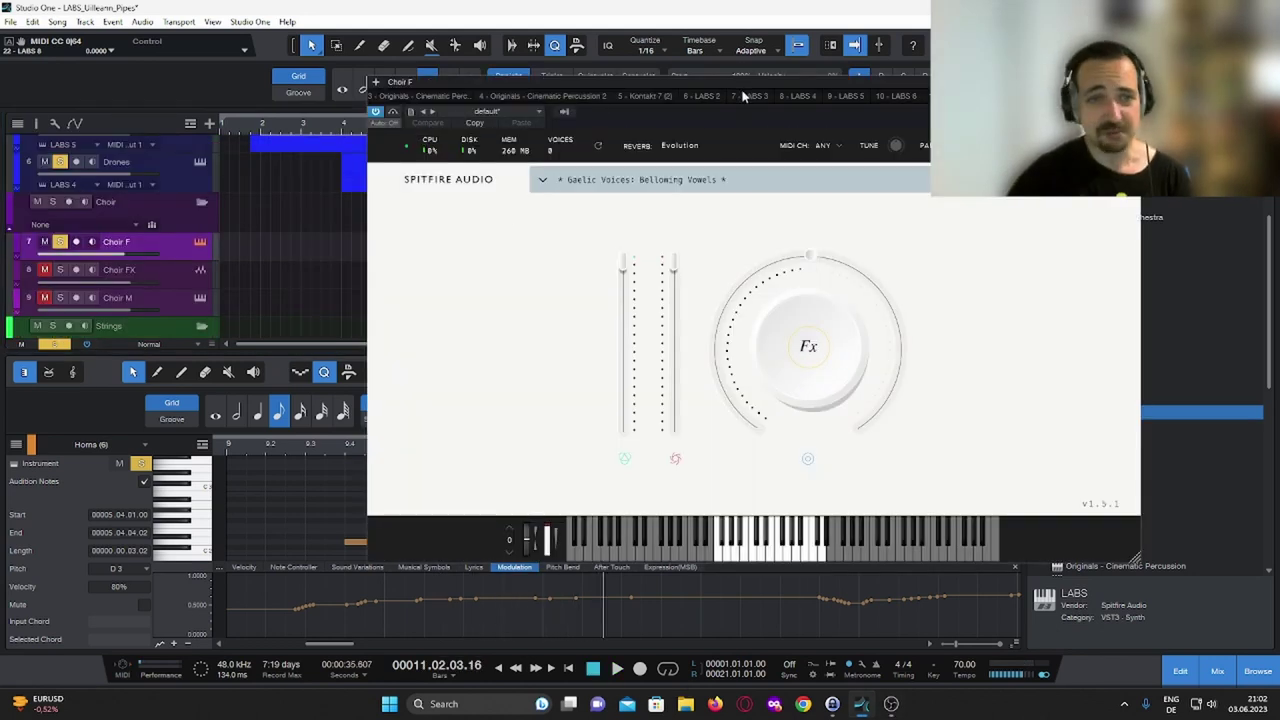
left_click_drag(697, 80, 592, 84)
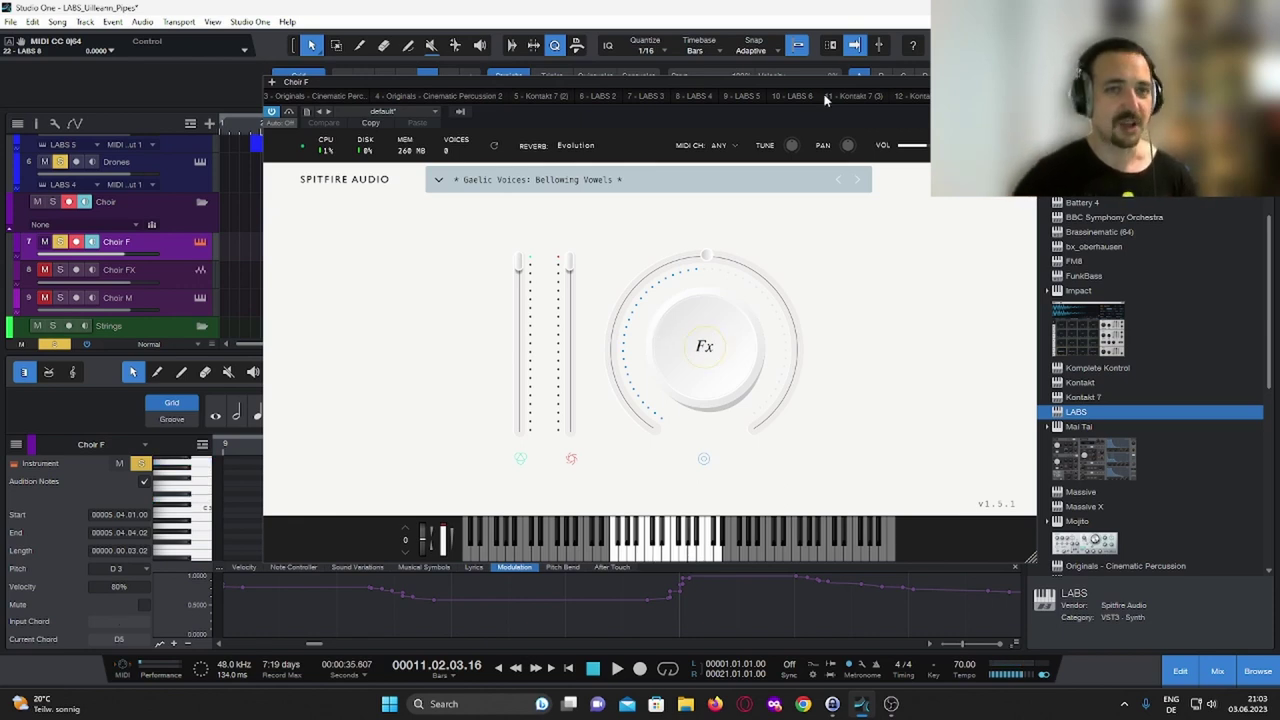
key("space")
Step: Switch the solo from Choir F to Choir FX and view the Gaelic Voices presets in Choir F's LABS instrument
left_click(60, 242)
left_click(44, 242)
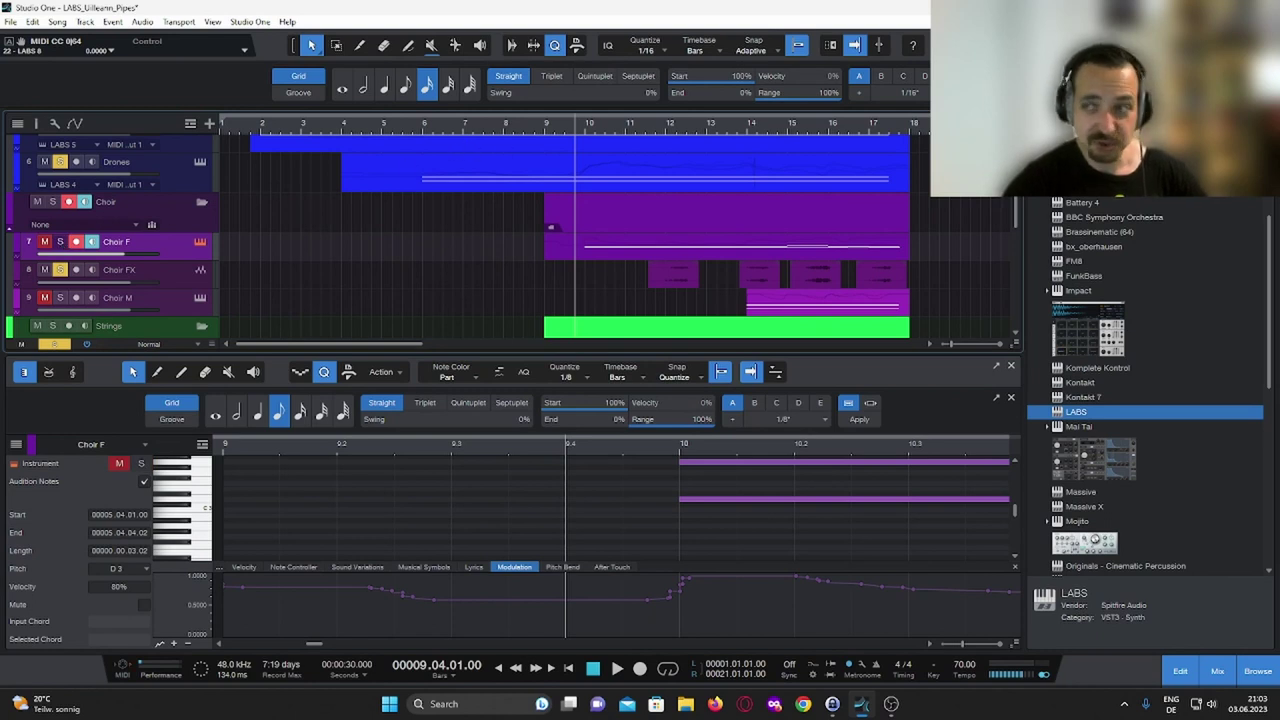
left_click(92, 241)
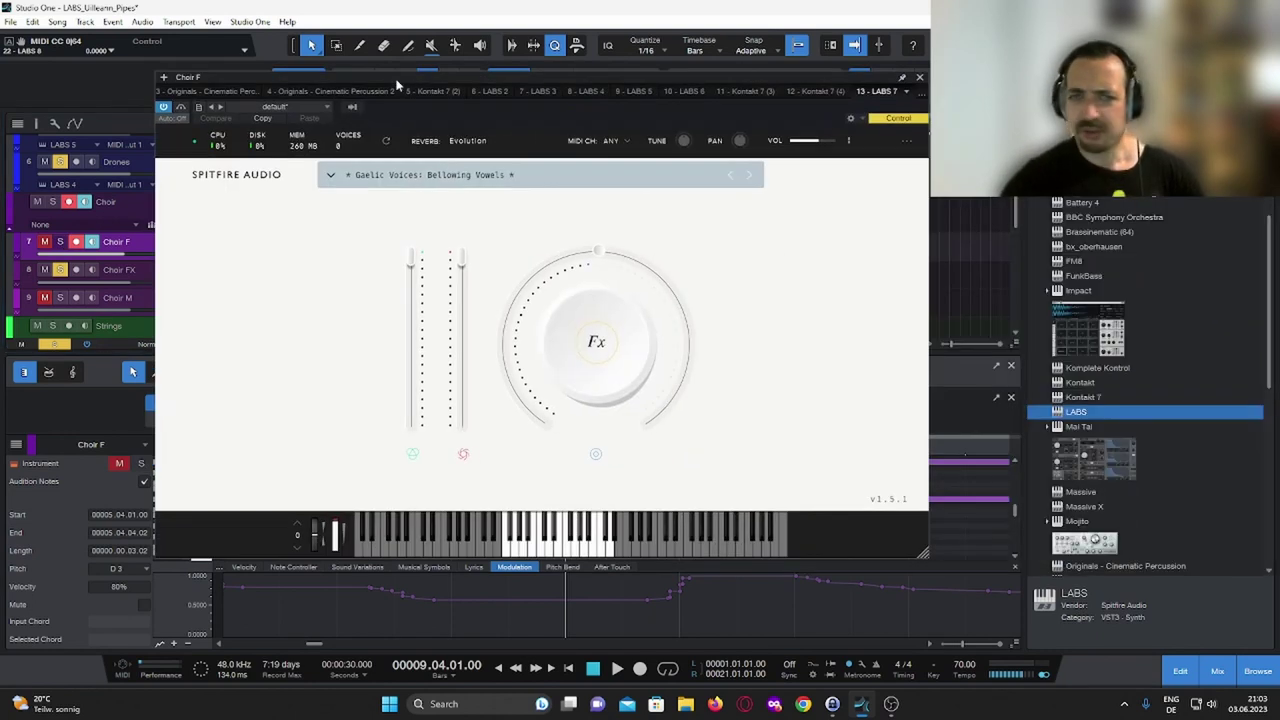
left_click(330, 176)
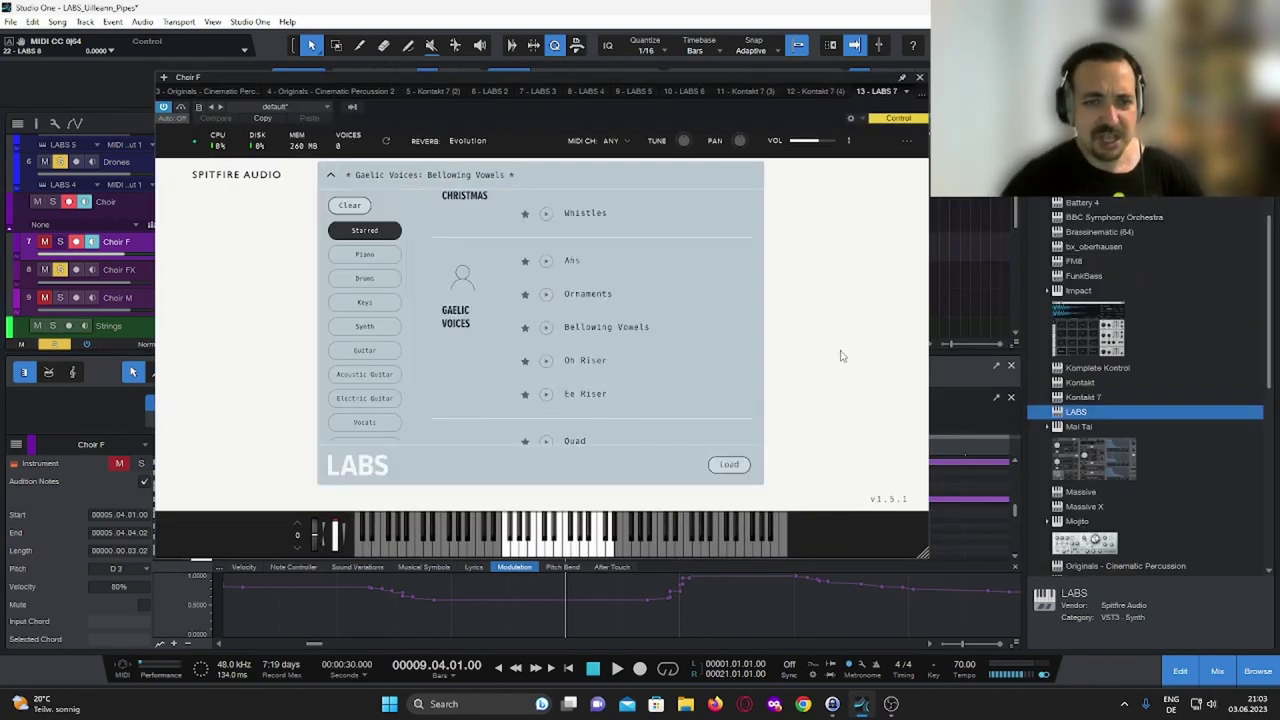
left_click(884, 95)
key("Escape")
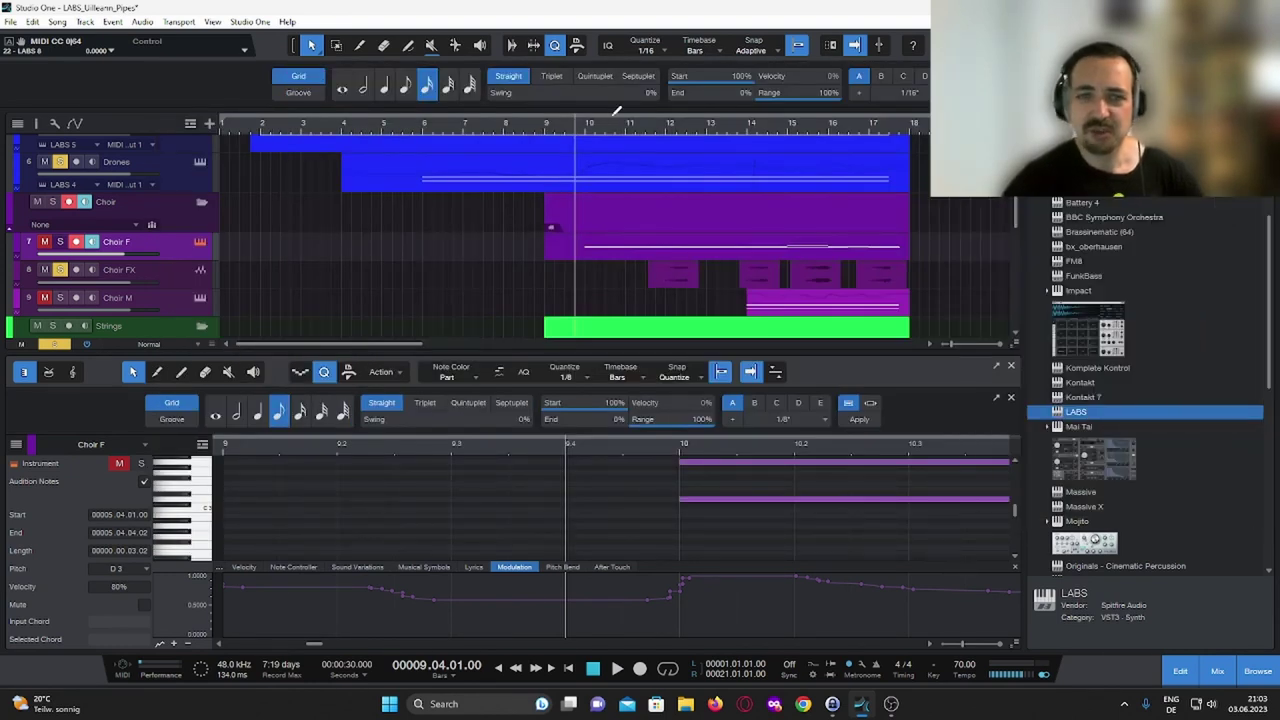
Step: Play only the soloed Choir FX track from bar 11, beat 3 and stop around bar 12
left_click(645, 130)
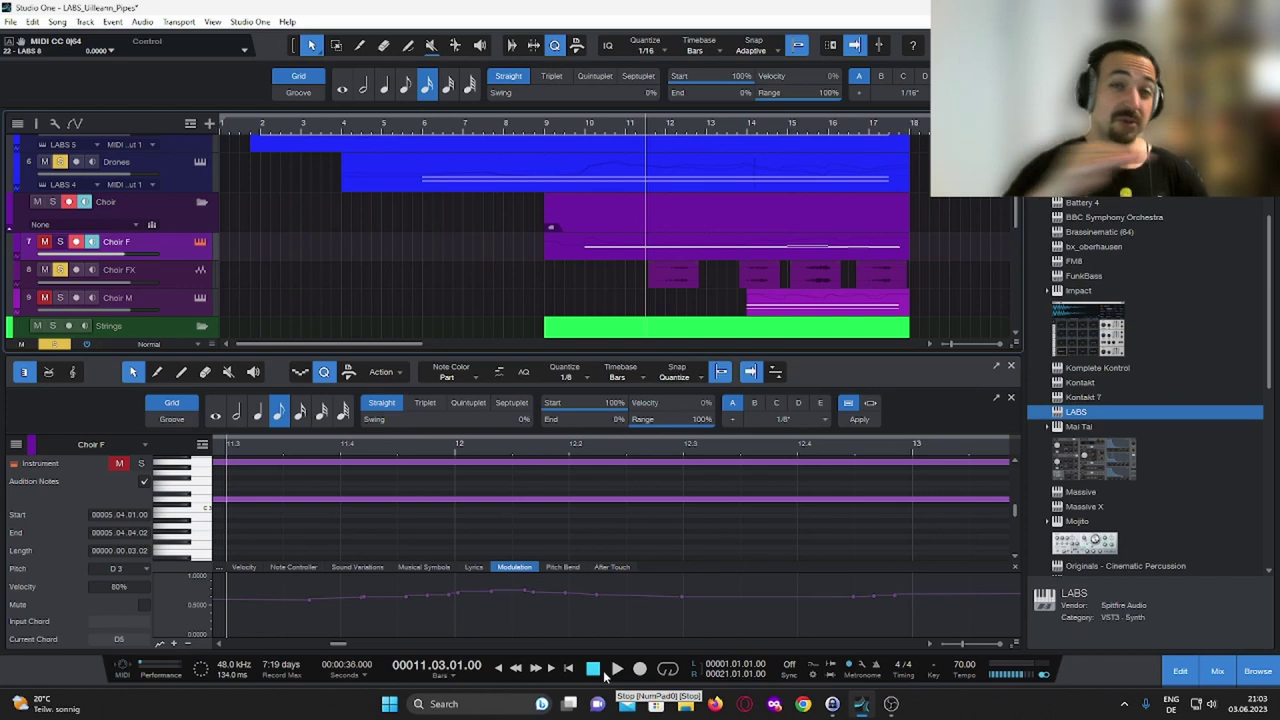
key("space")
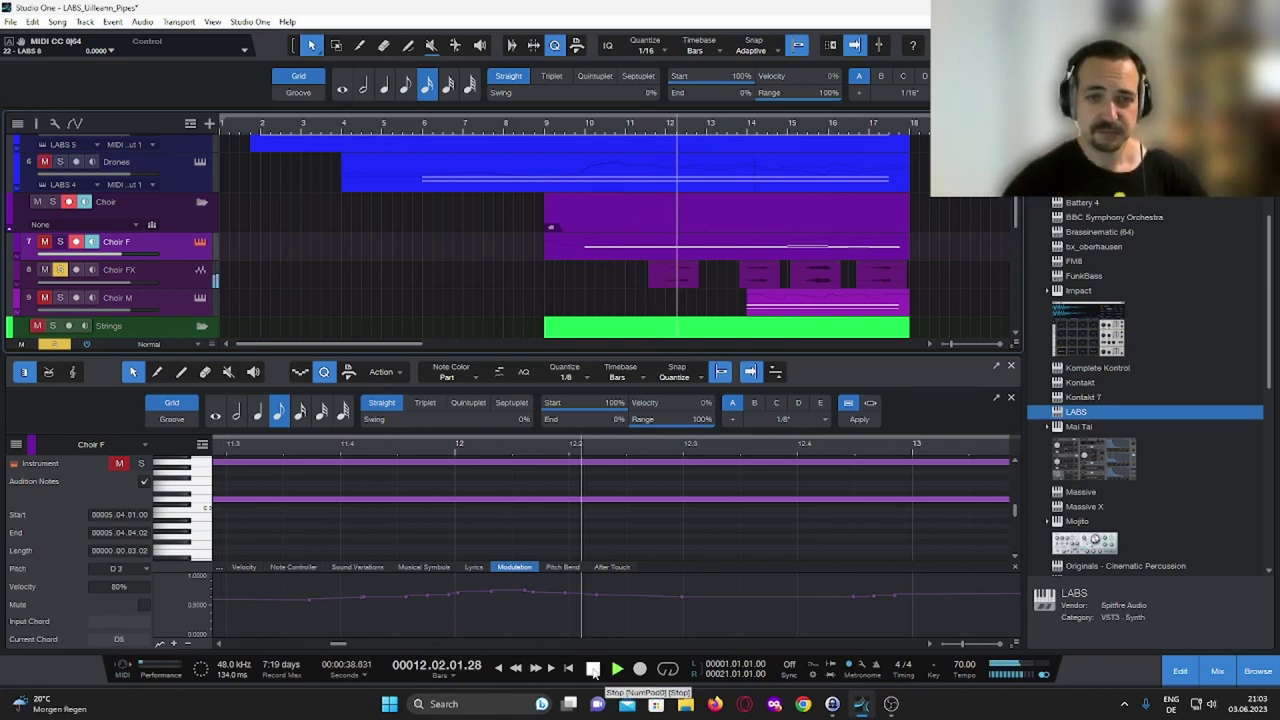
left_click(593, 669)
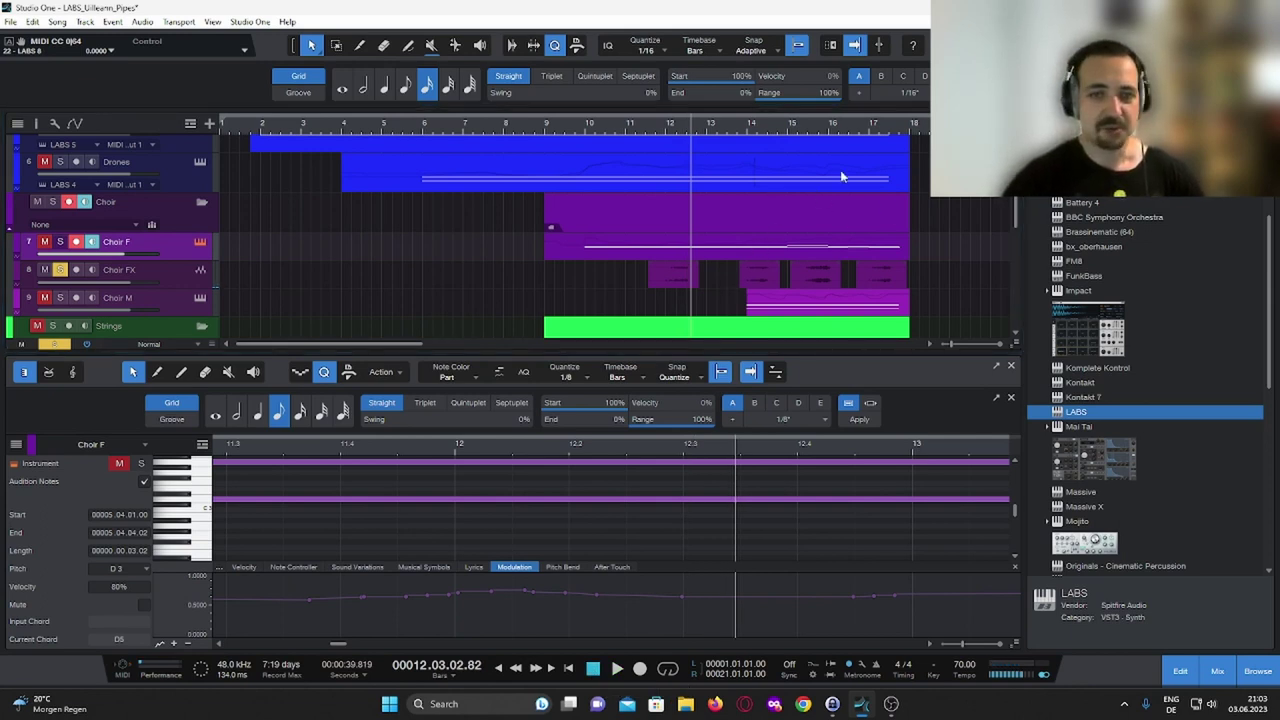
Step: Solo the Choir M track instead and play it from bar 13, beat 3, stopping around bar 16
left_click(547, 130)
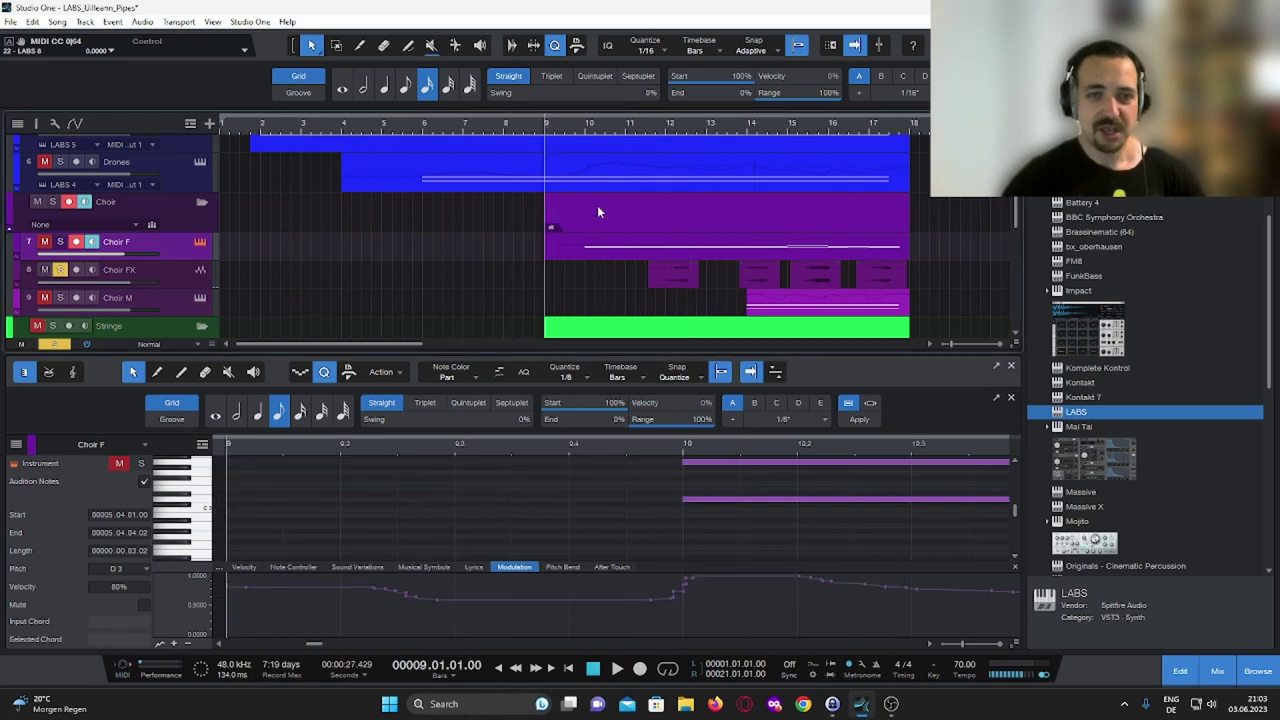
scroll(529, 238, "down", 1)
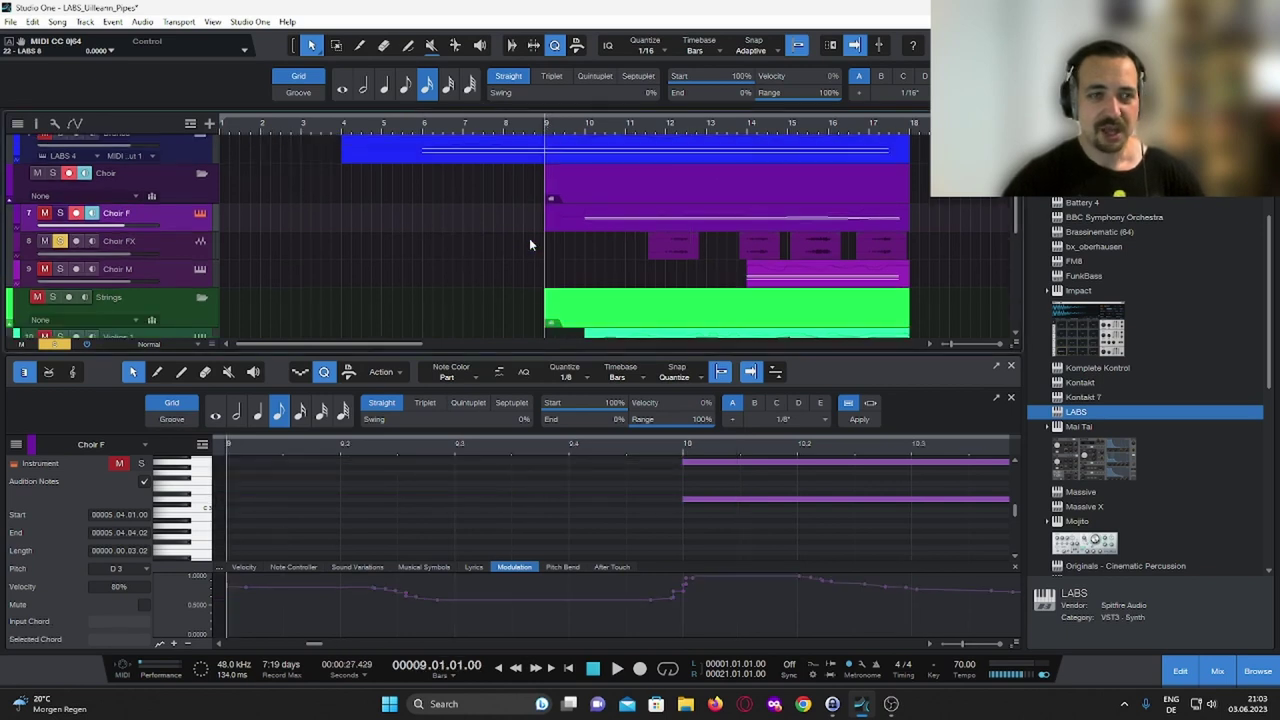
left_click(724, 127)
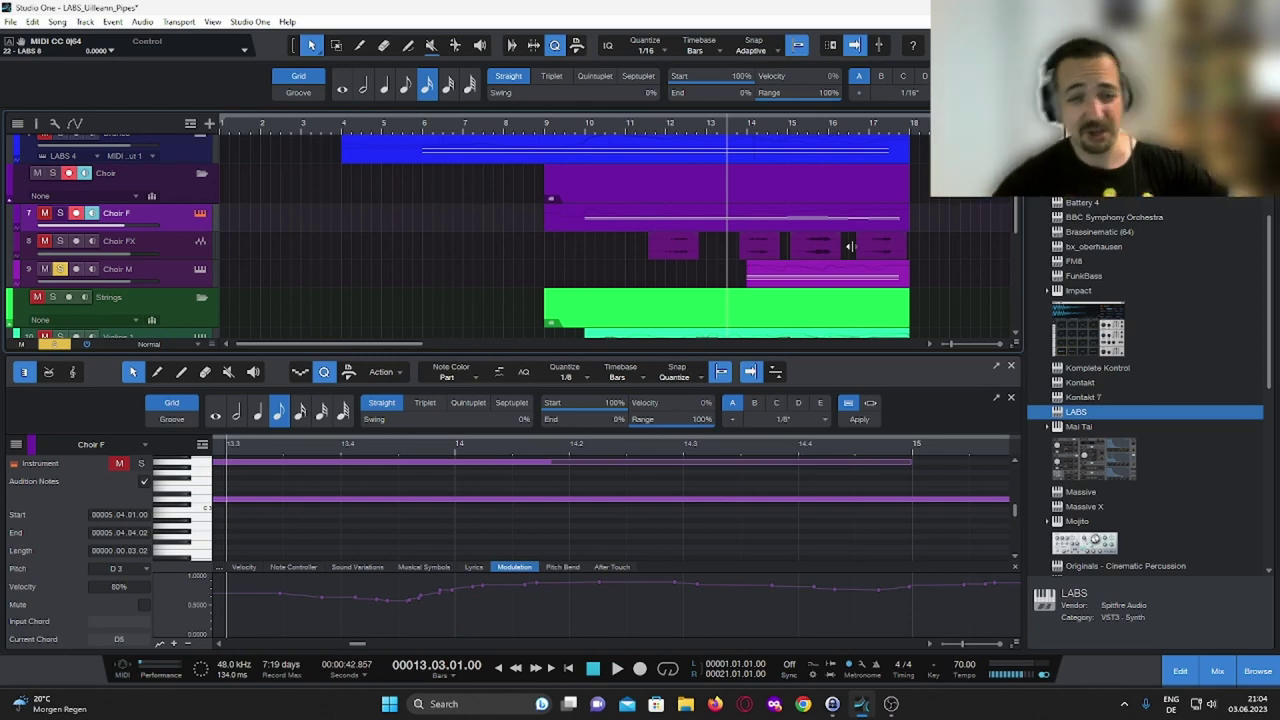
key("space")
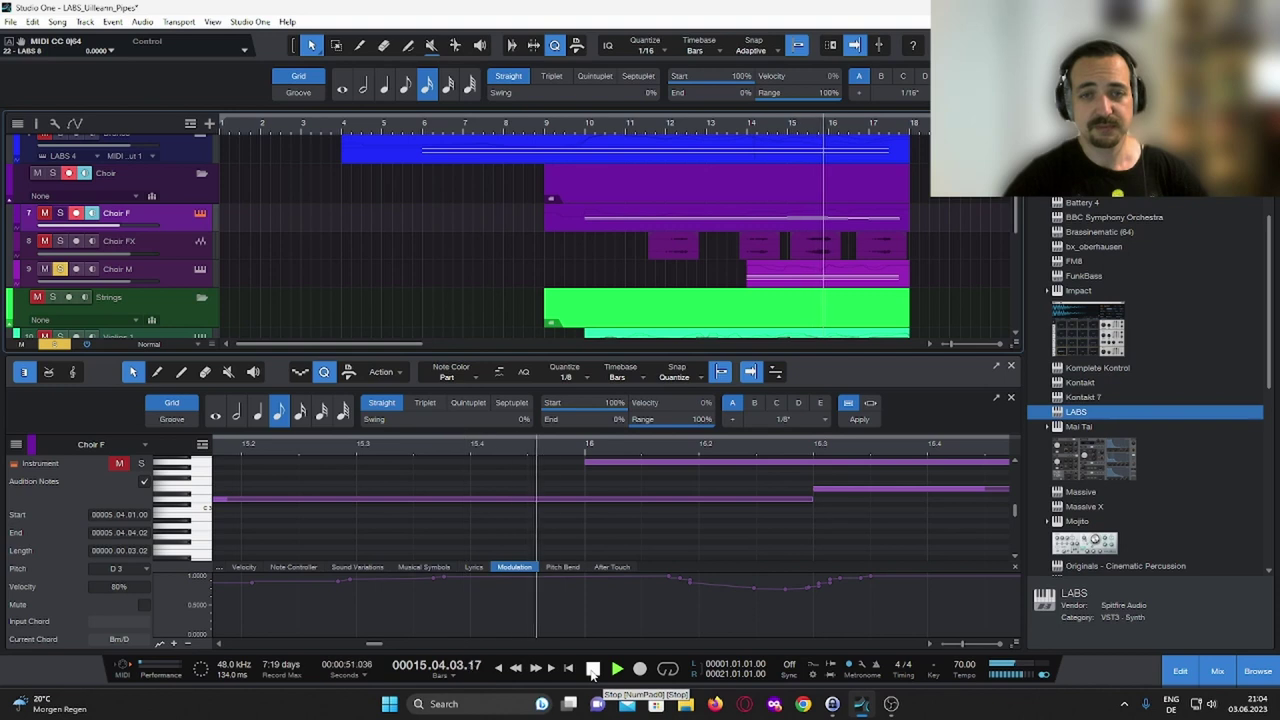
key("space")
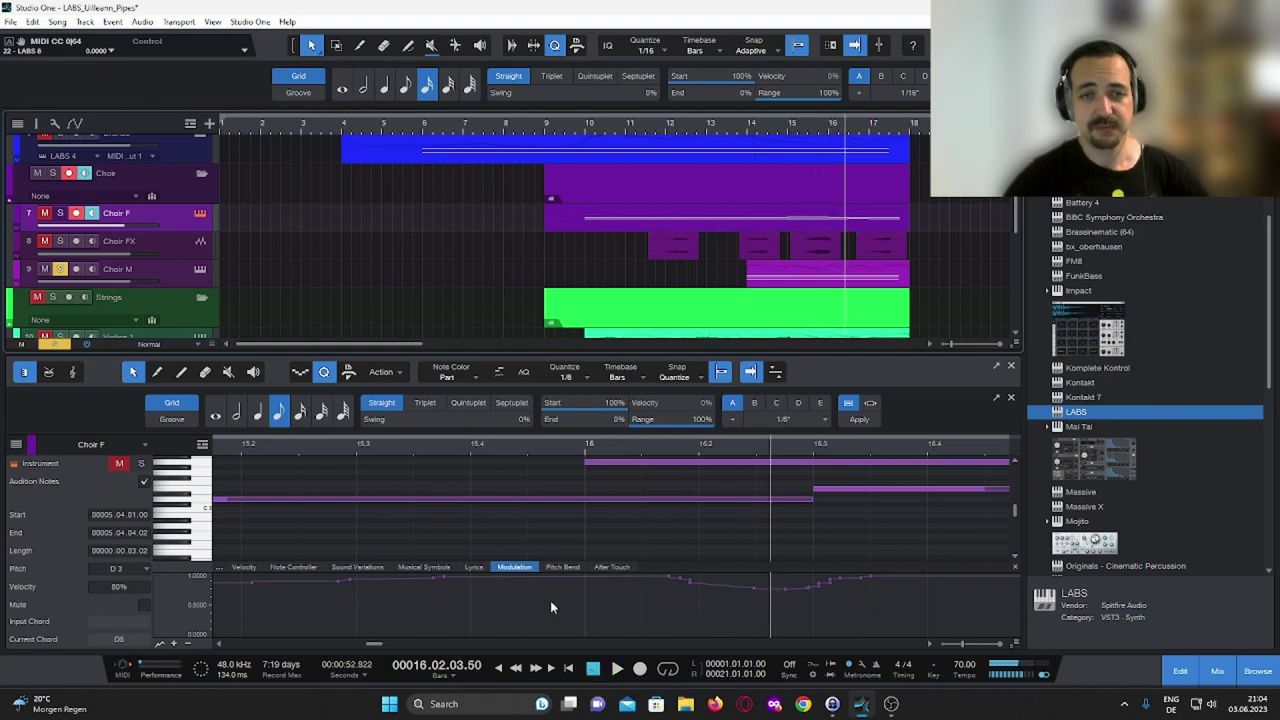
Step: Clear all solos and play the arrangement from bar 9, stopping around bar 17
scroll(414, 257, "up", 1)
scroll(307, 177, "up", 2)
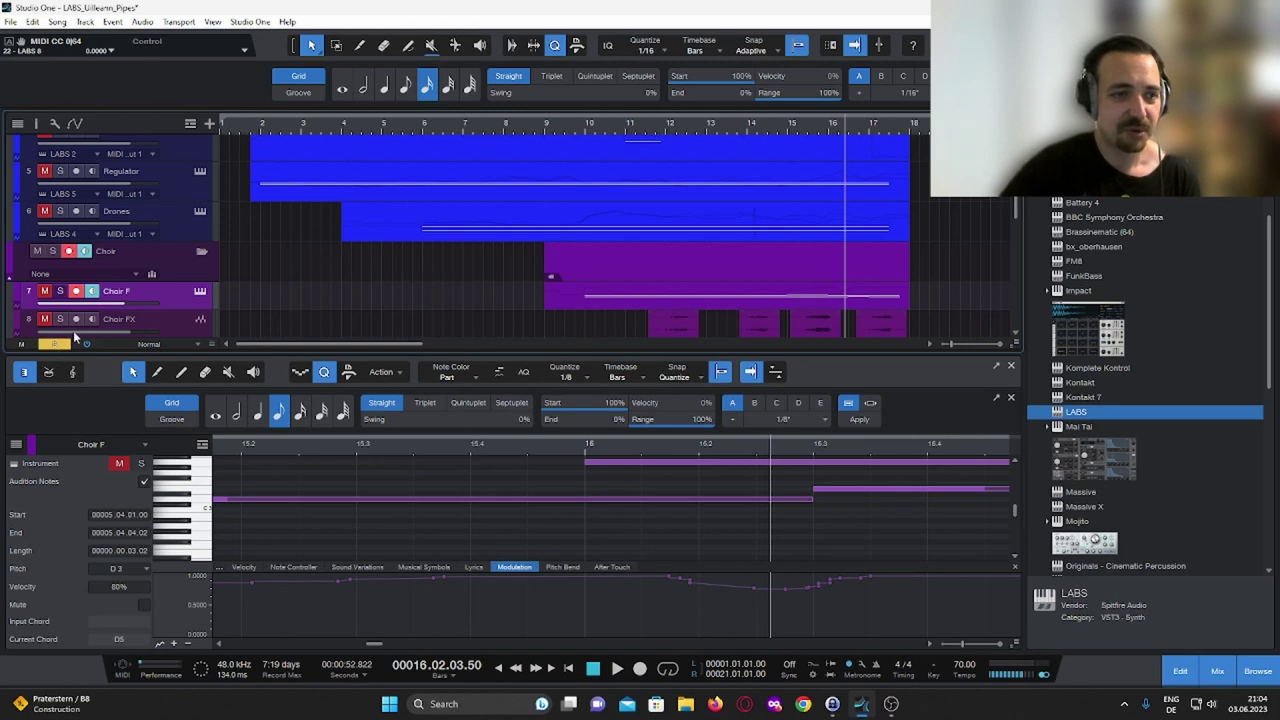
scroll(63, 300, "down", 4)
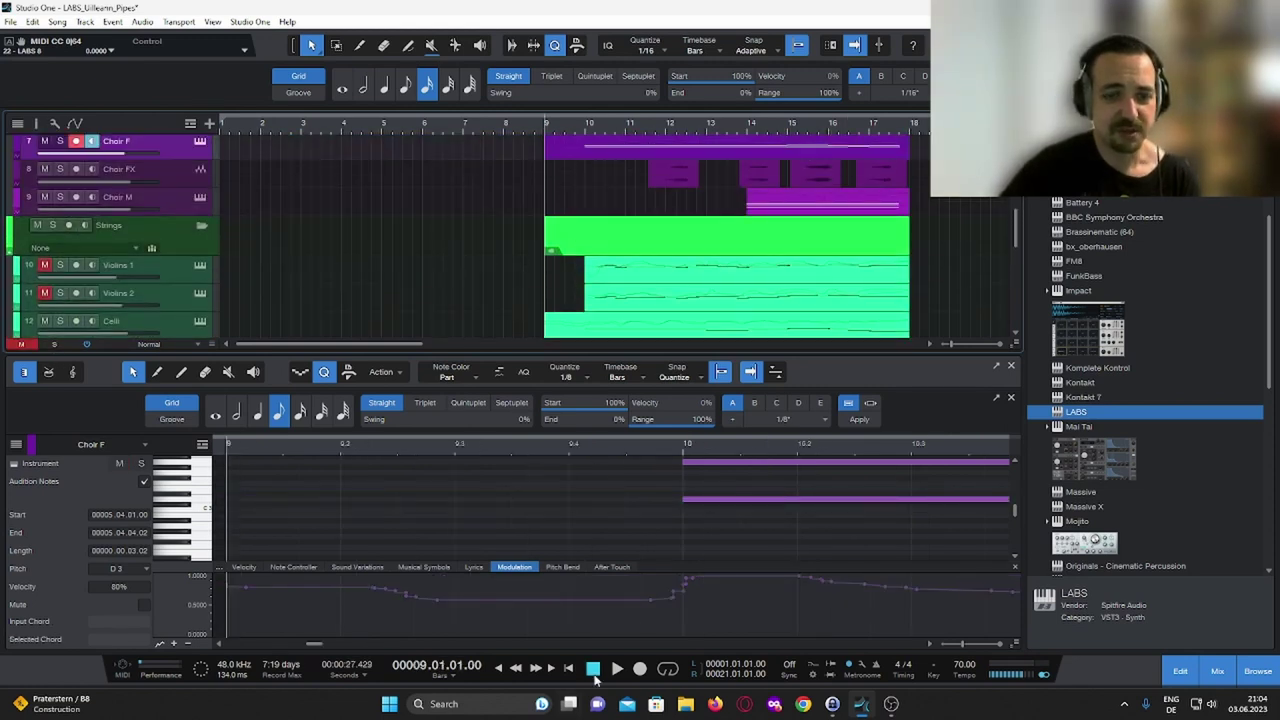
left_click(617, 669)
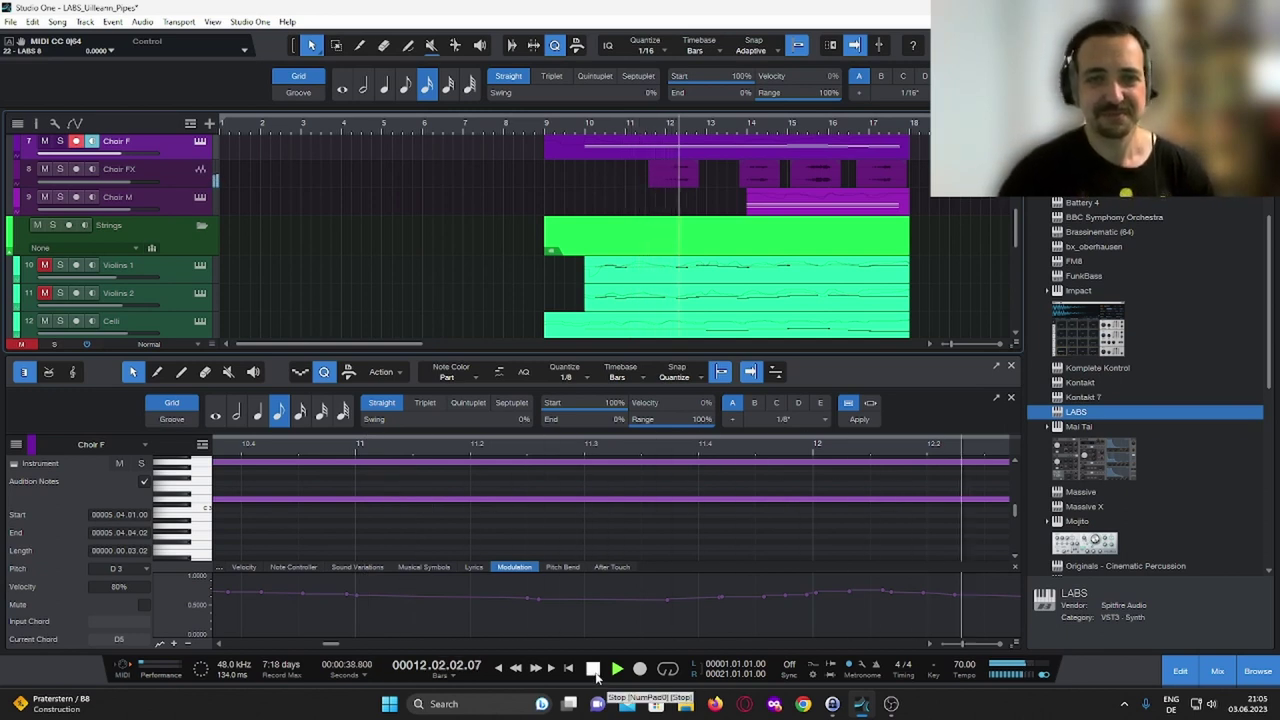
left_click(595, 675)
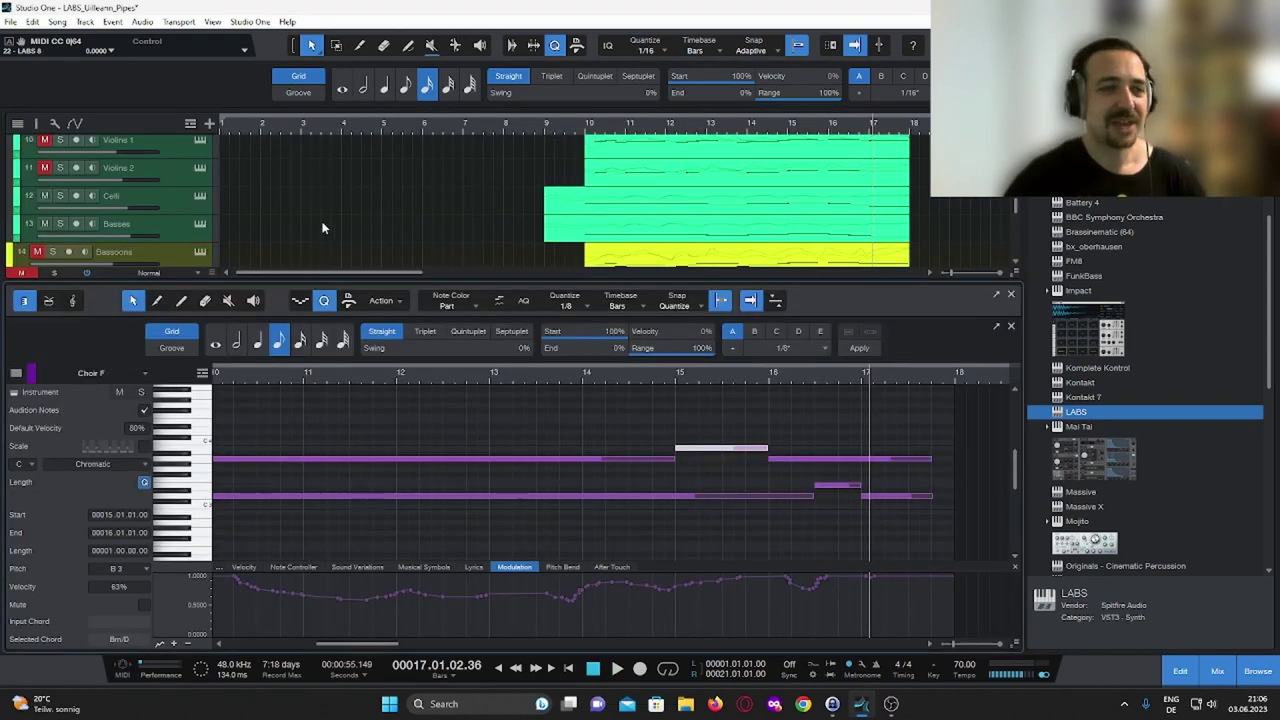
Step: Clear the existing mutes, solo Violins 1 and Violins 2, and play them from bar 10 to around bar 11
scroll(89, 179, "up", 1)
left_click(60, 166)
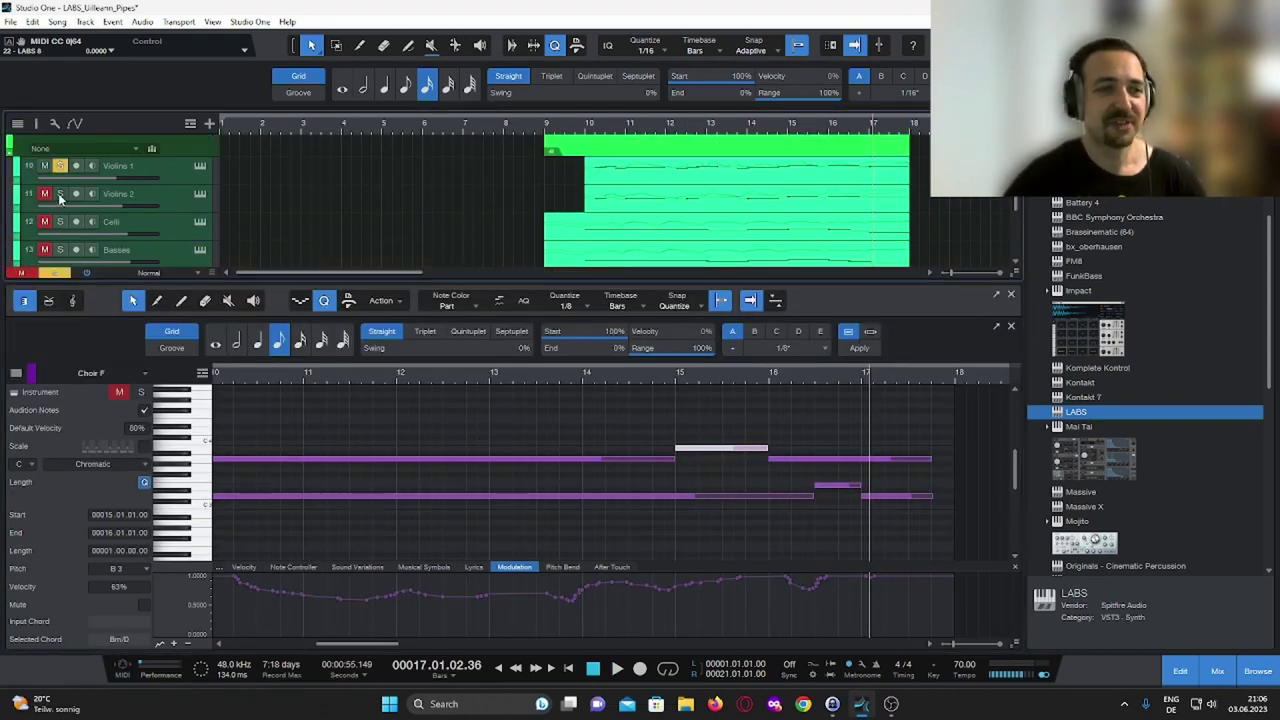
left_click(50, 275)
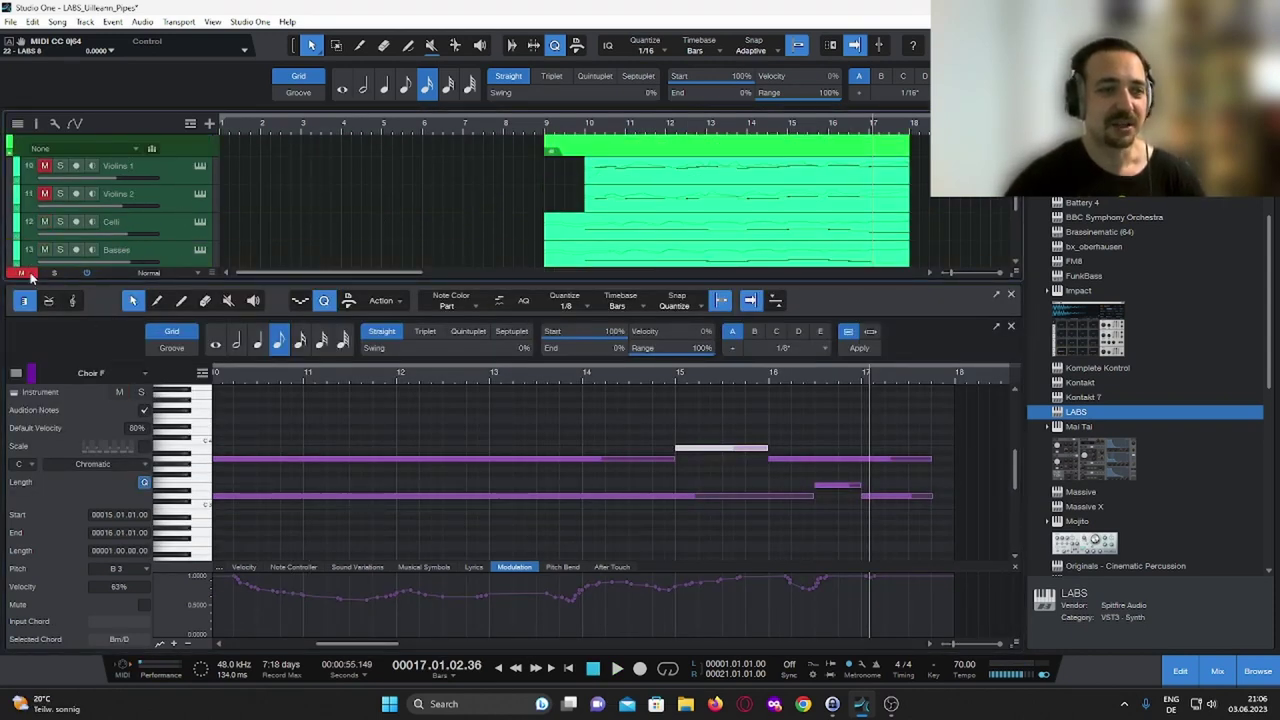
left_click(60, 167)
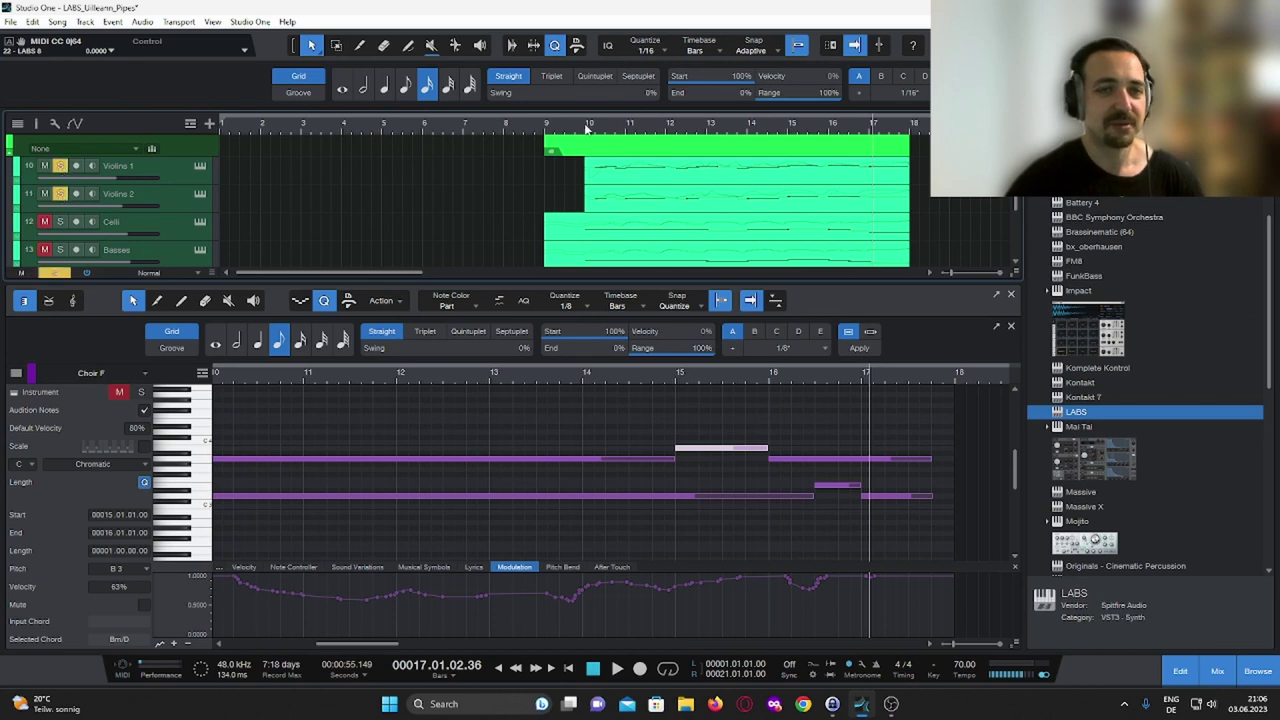
left_click(588, 128)
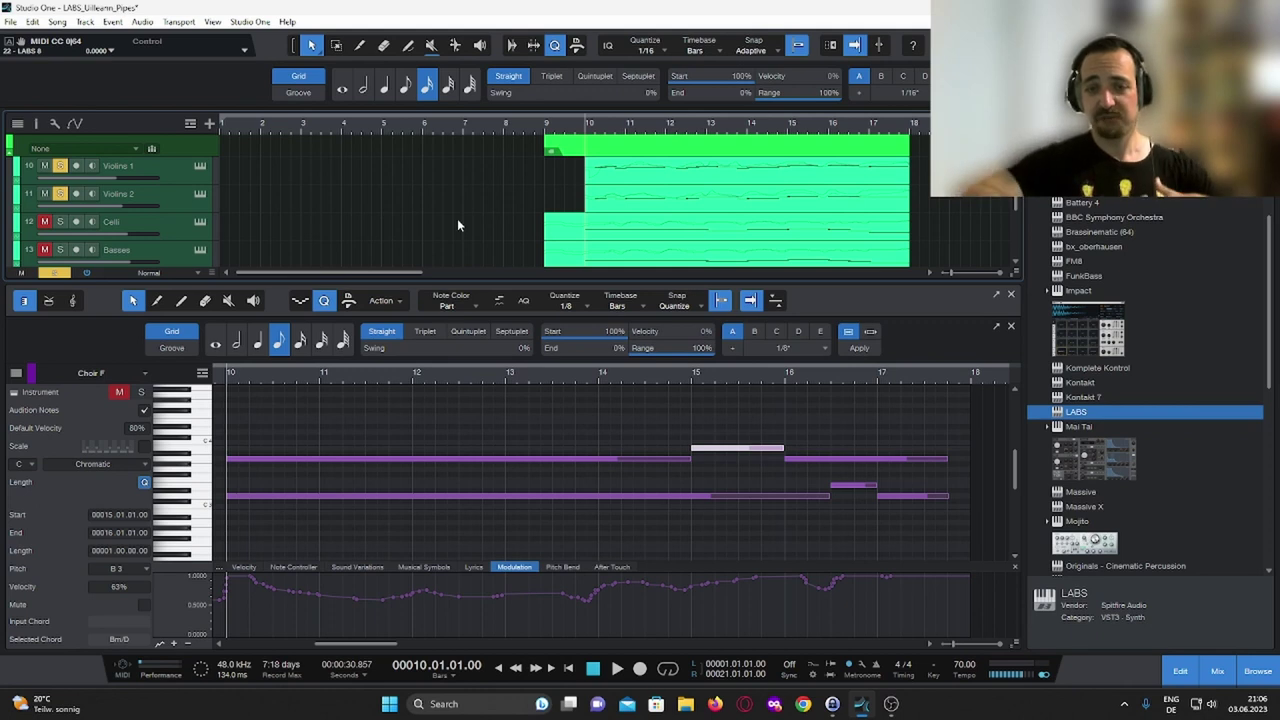
scroll(355, 197, "up", 1)
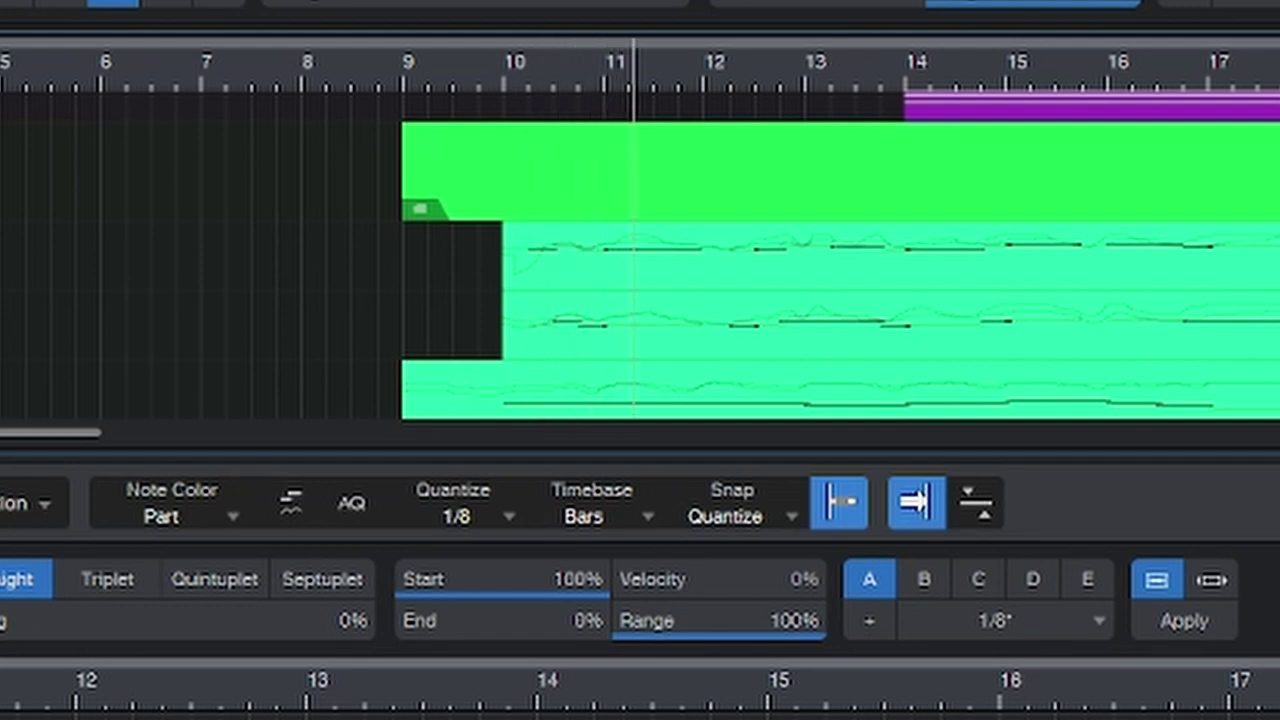
Step: Add the Bassoons to the soloed violins, show the bassoon notes in the editor and play from bar 10
scroll(342, 270, "down", 3)
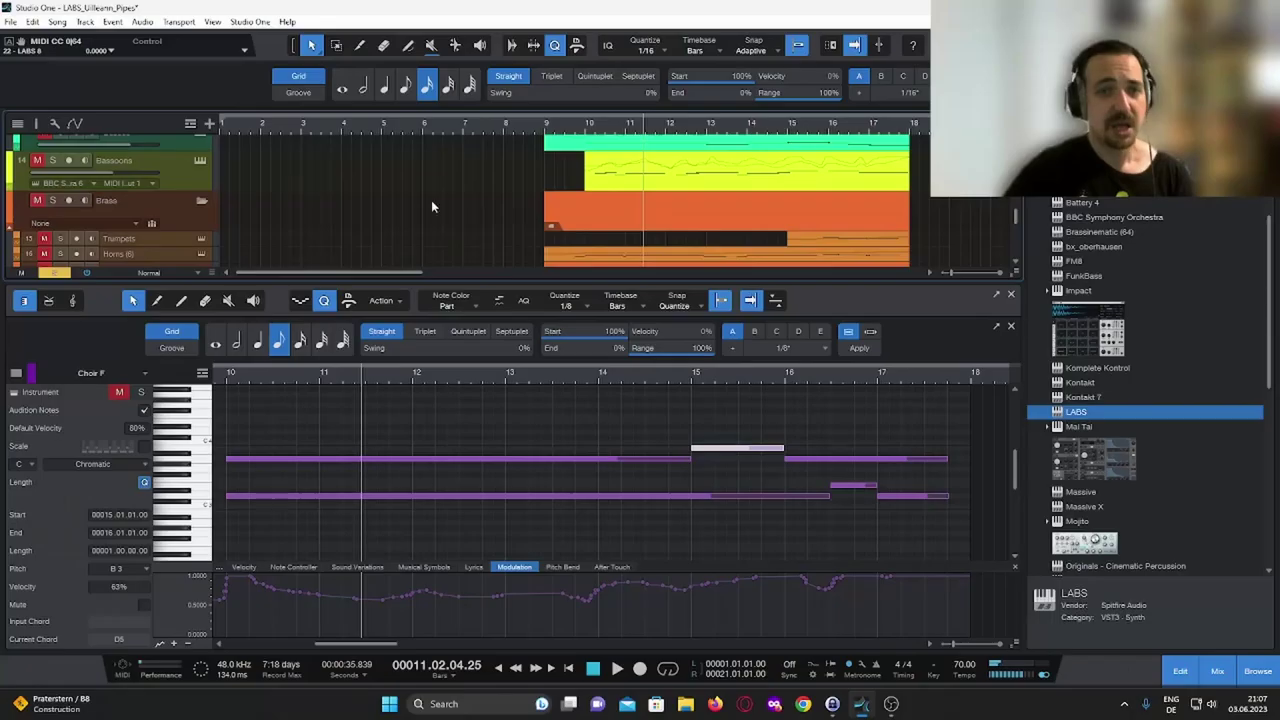
left_click(54, 161)
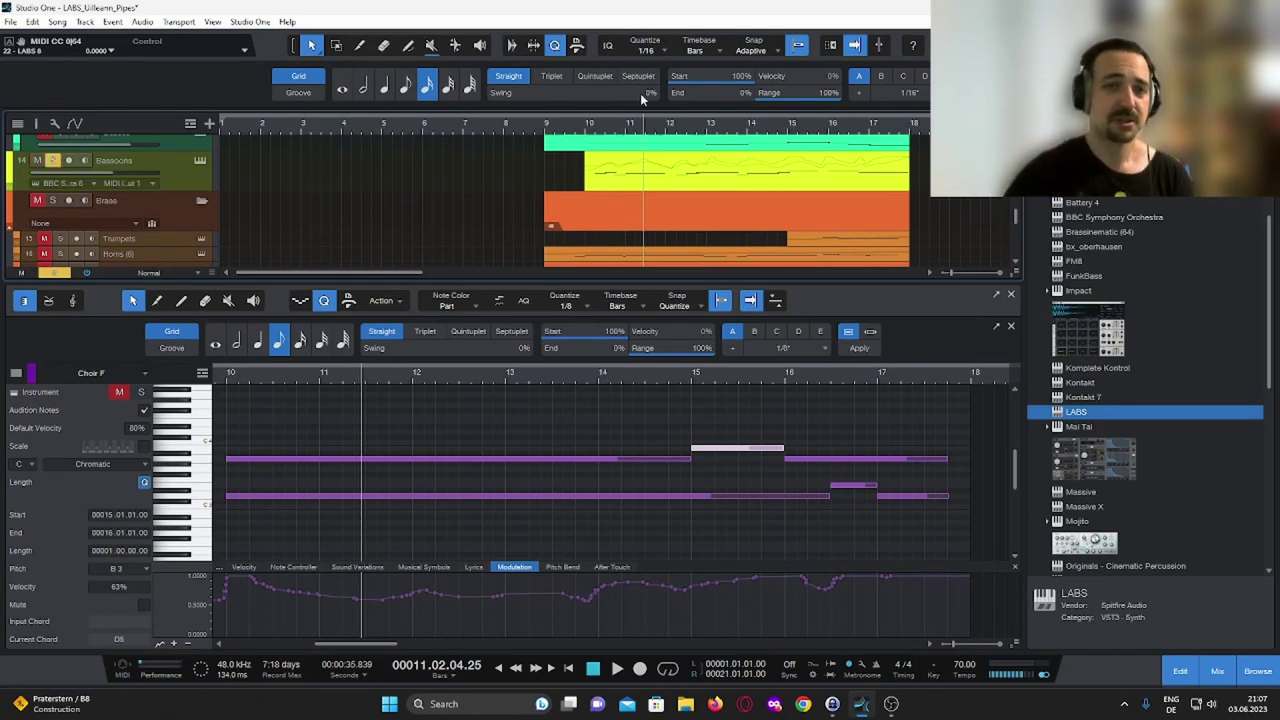
left_click(585, 123)
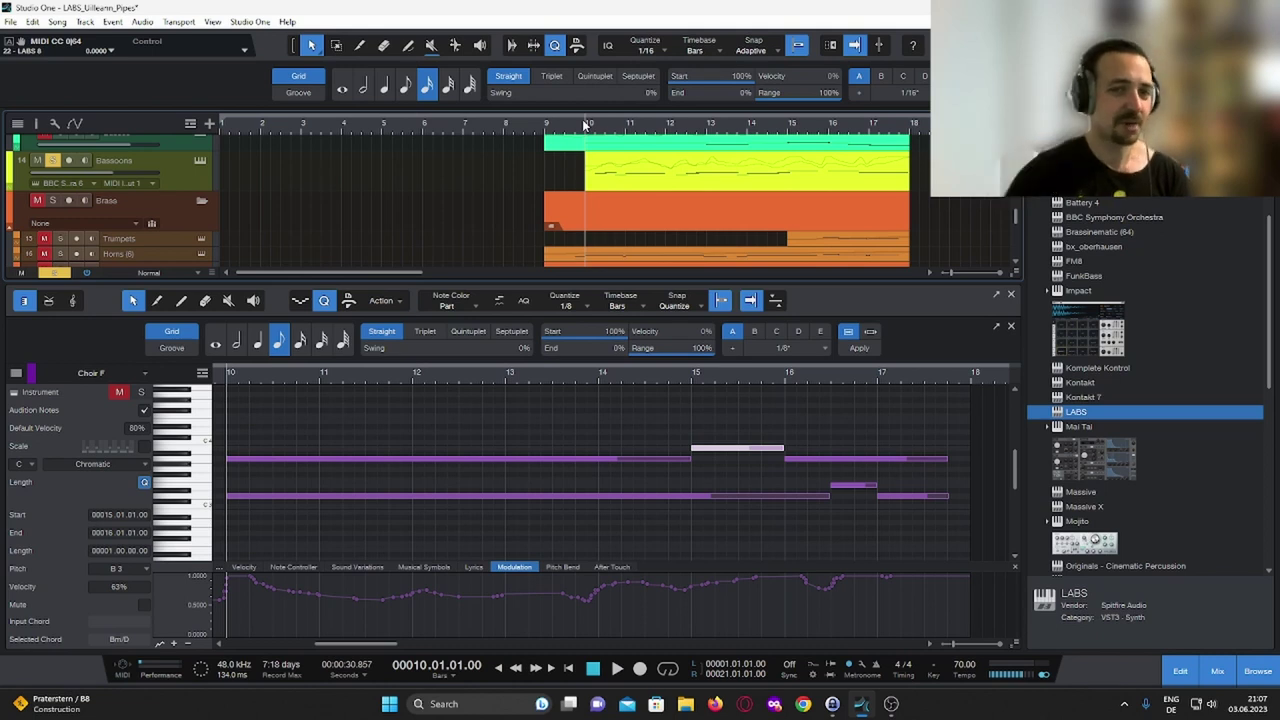
left_click(163, 170)
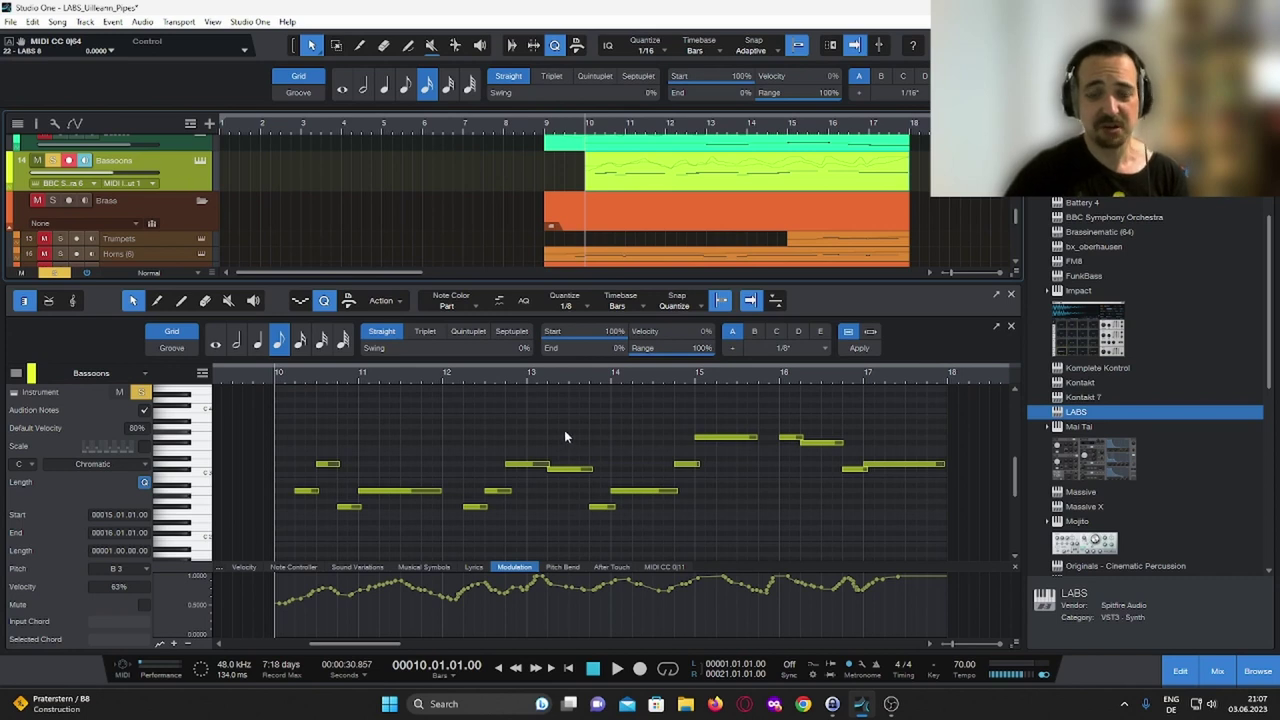
key("space")
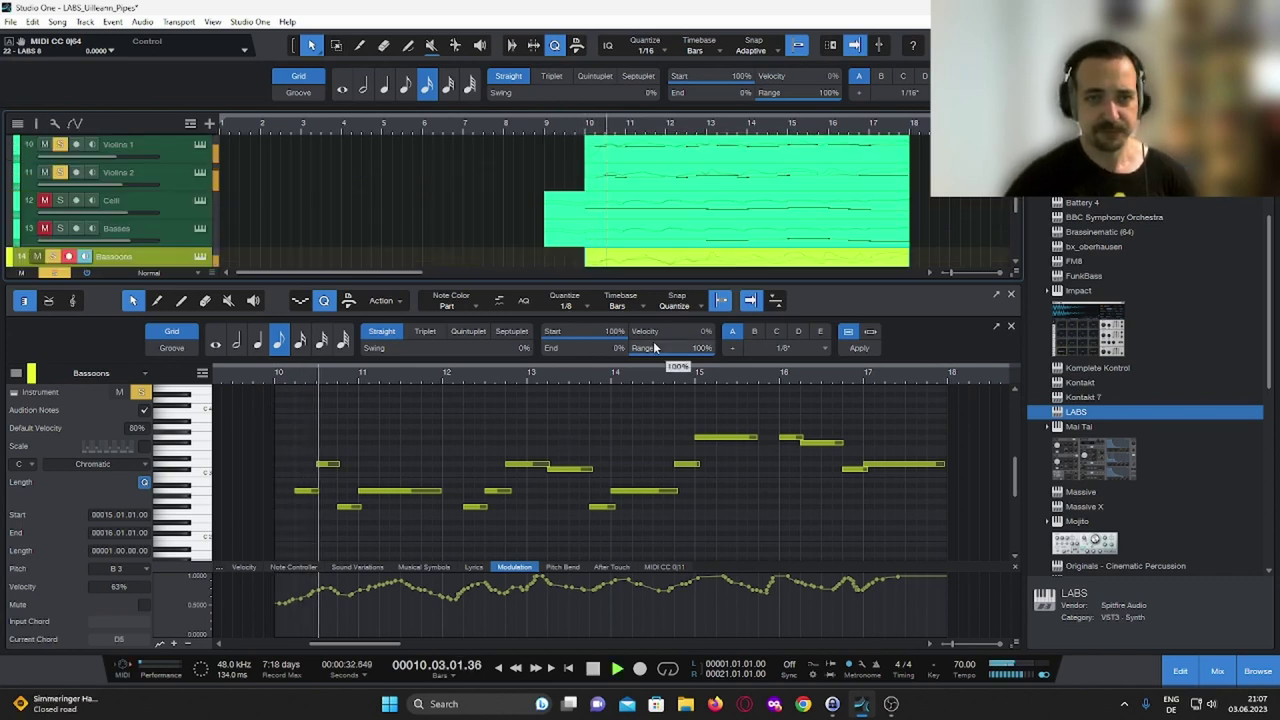